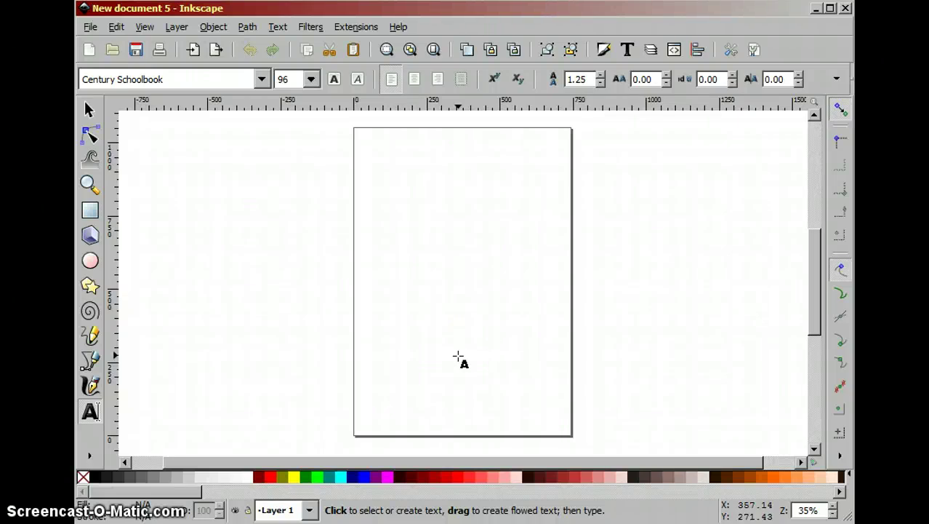
- Write 'Inkscape' near the top of the page and 'JessyInk' on a line below it
click(430, 331)
click(390, 183)
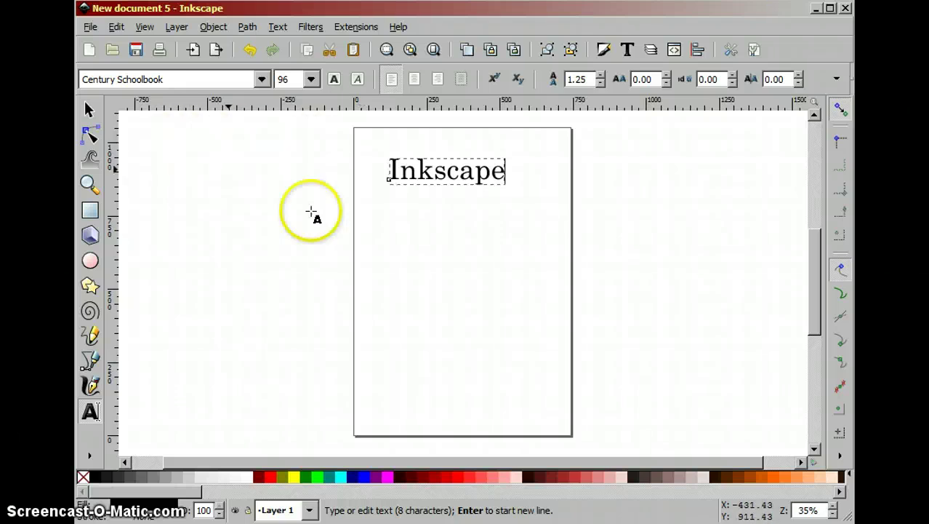
click(386, 239)
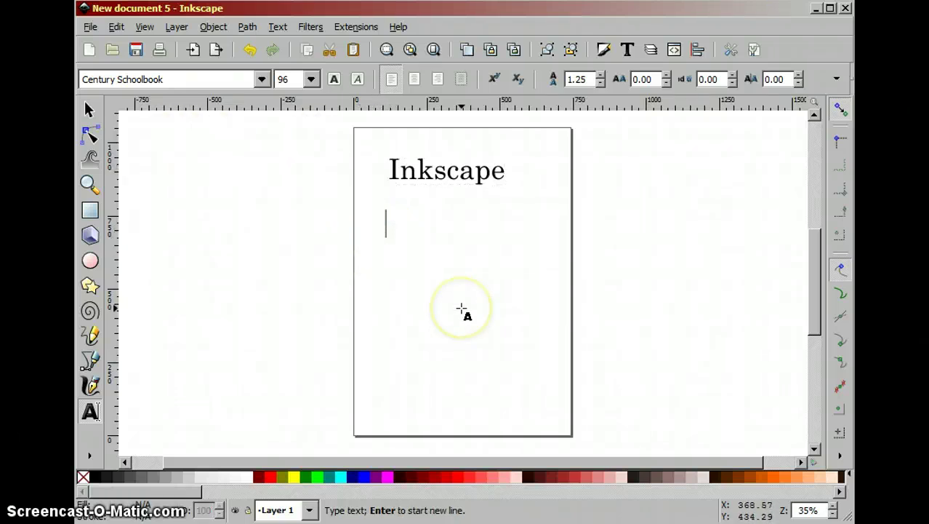
text(JessyInk)
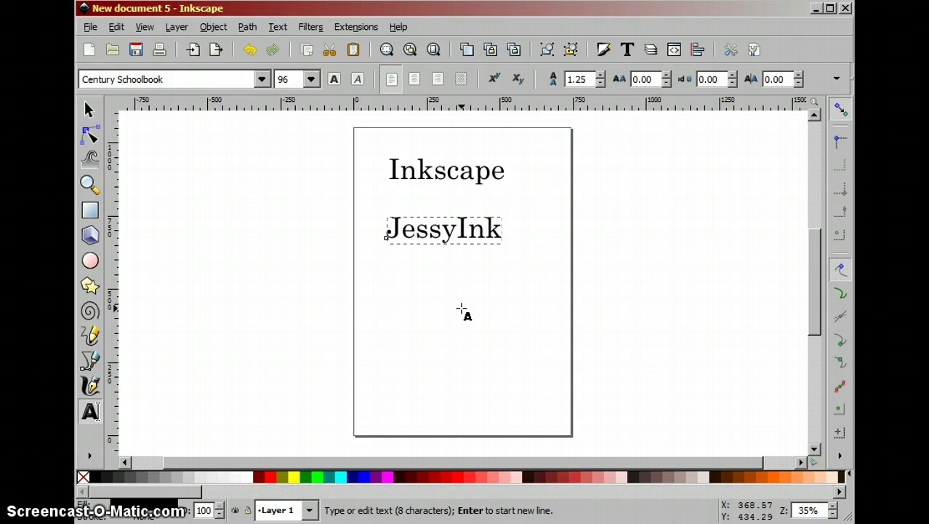
- Delete both the 'Inkscape' and 'JessyInk' text lines from the page
click(90, 110)
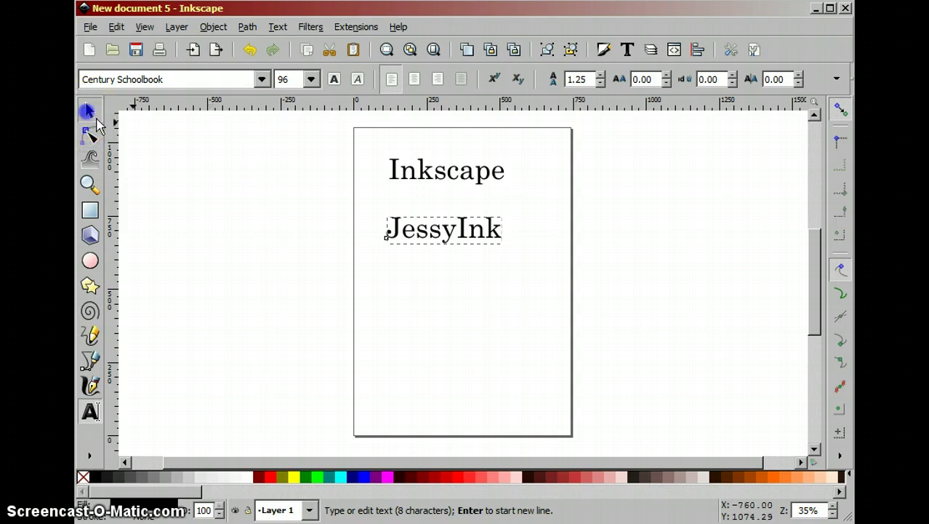
key(Delete)
click(432, 182)
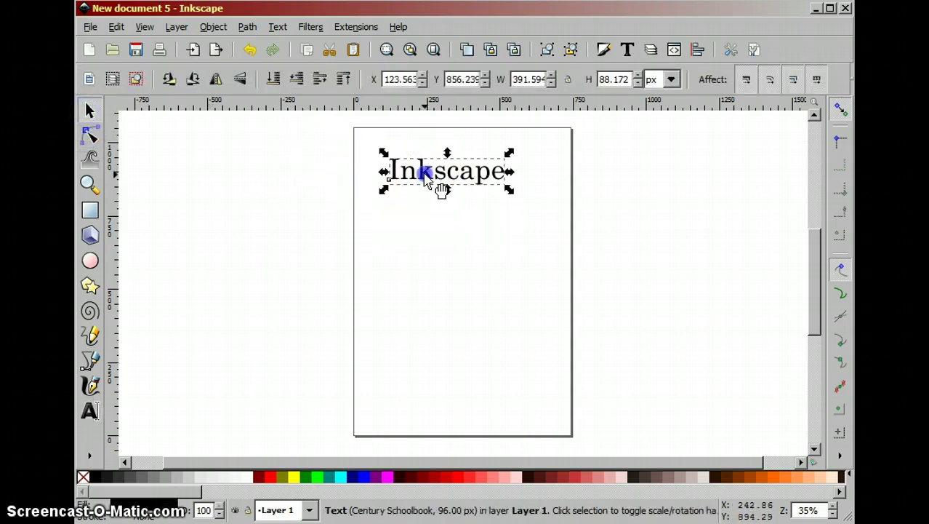
key(Delete)
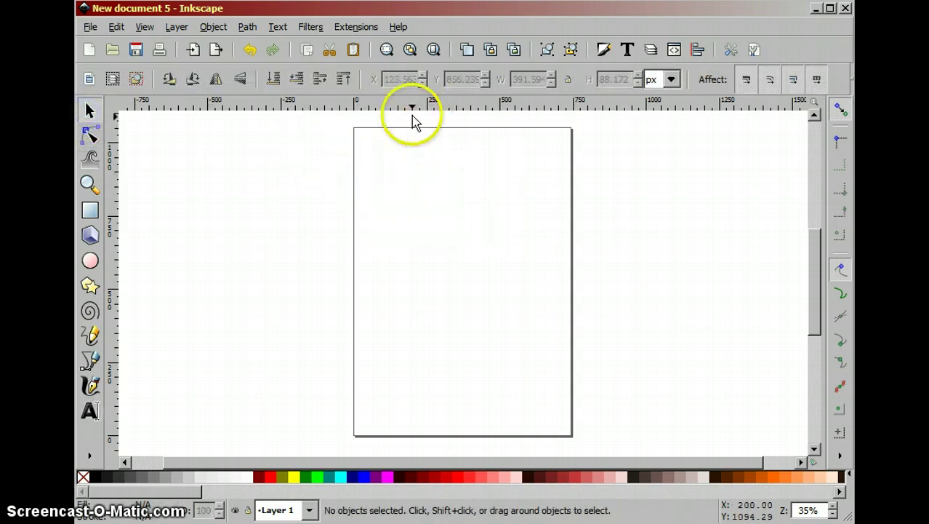
- Install the JessyInk script into the document with JessyInk's Install/update extension
click(355, 27)
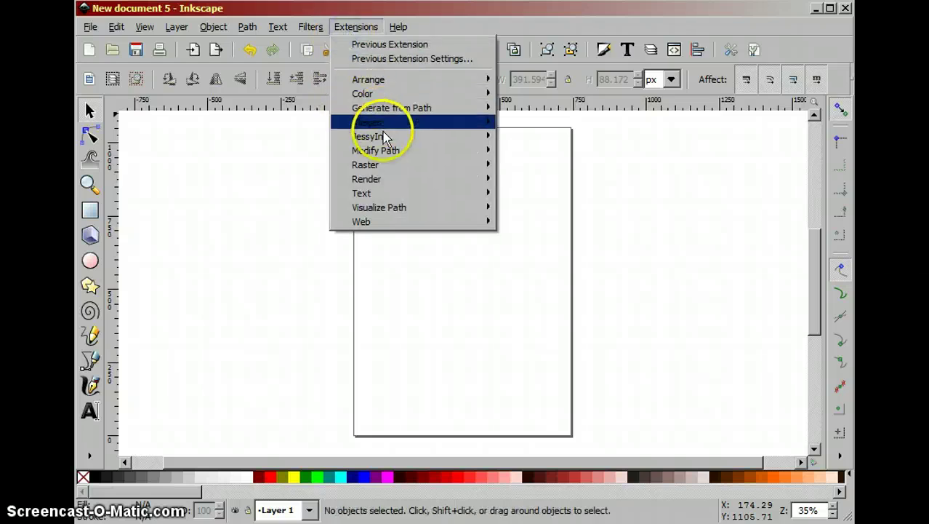
mouse_move(387, 136)
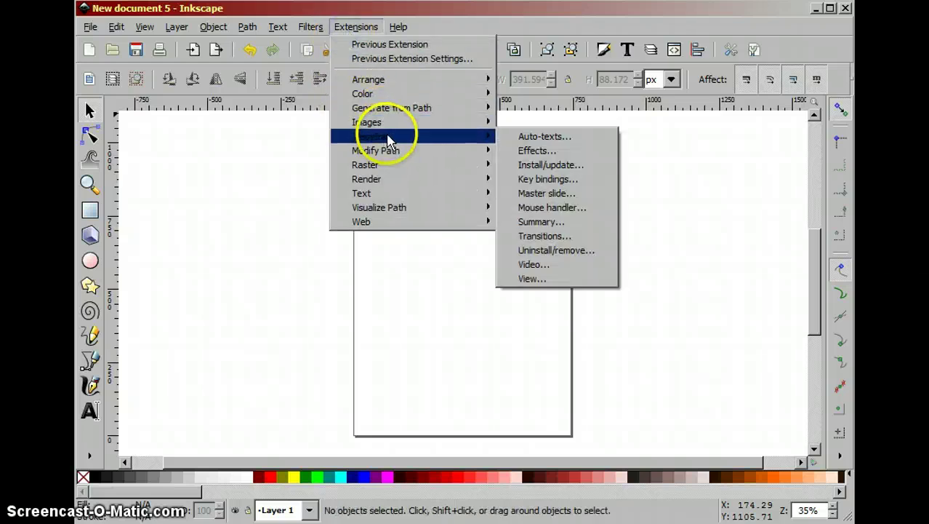
click(547, 165)
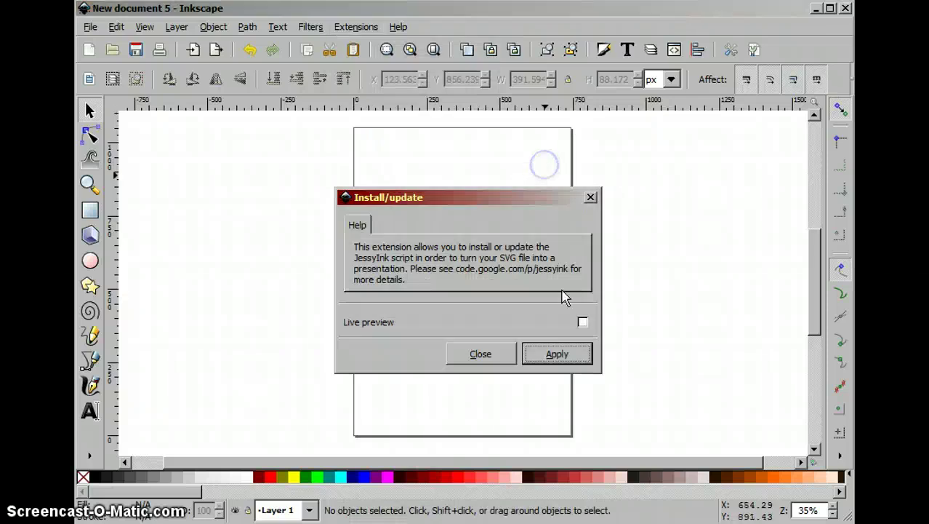
click(553, 356)
click(471, 354)
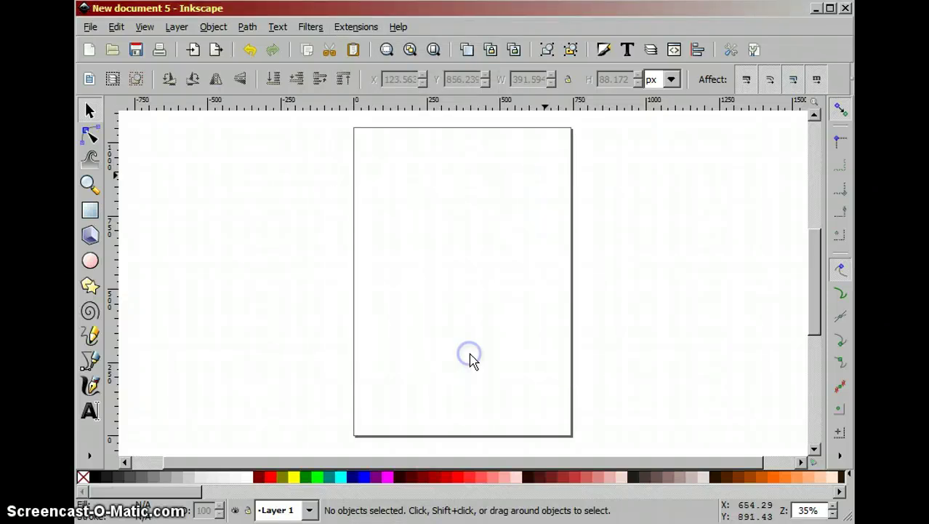
- In Document Properties, make the page 800 × 600 px in landscape orientation
click(89, 28)
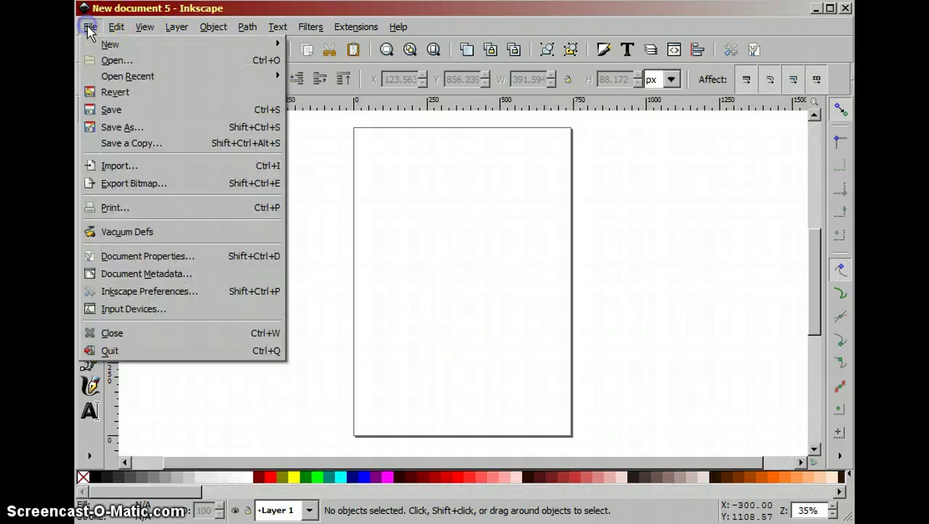
click(166, 260)
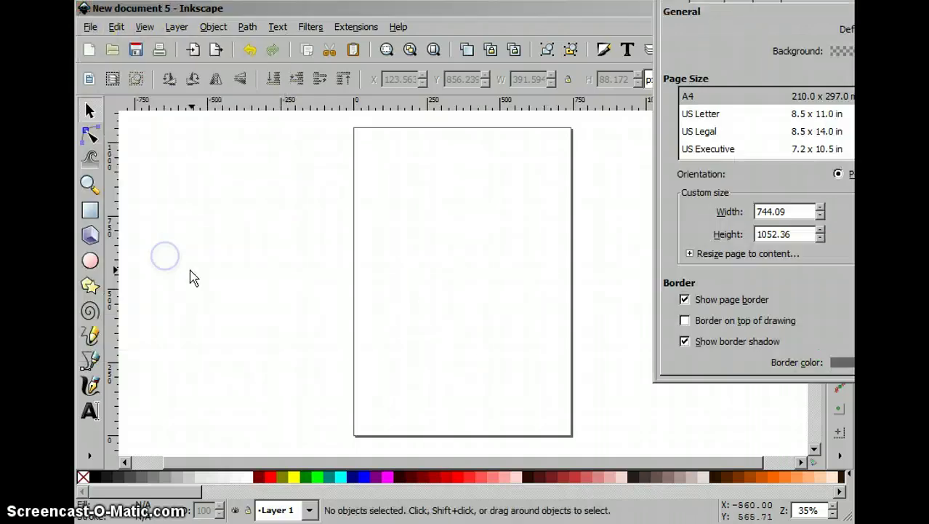
drag(833, 0, 686, 26)
click(633, 291)
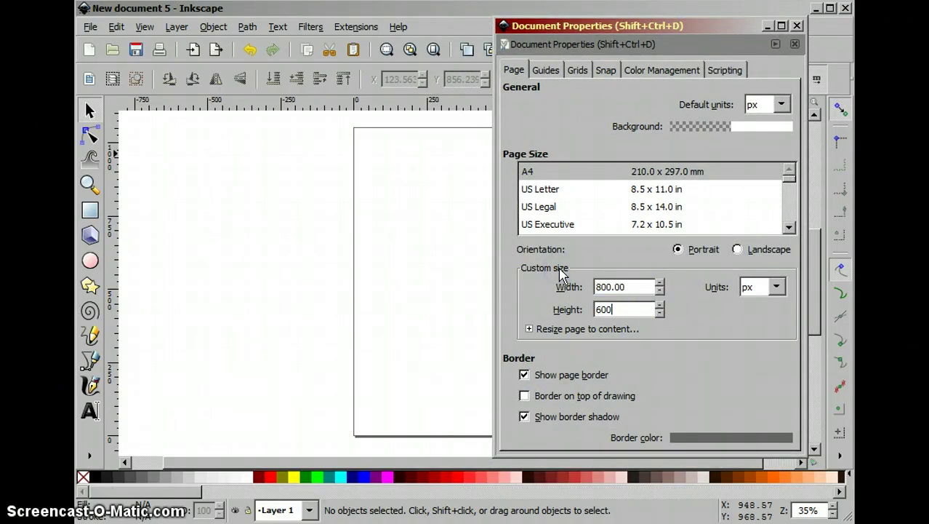
click(638, 291)
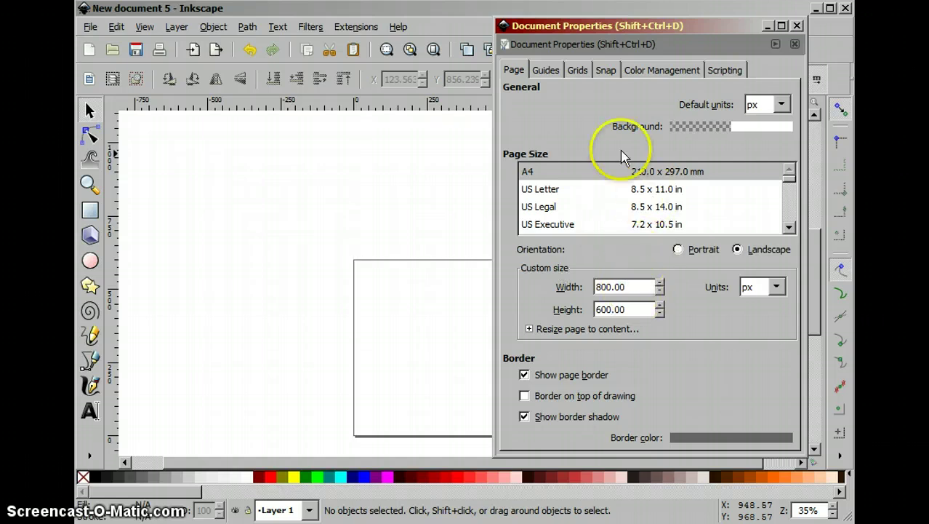
click(248, 267)
click(797, 26)
click(738, 80)
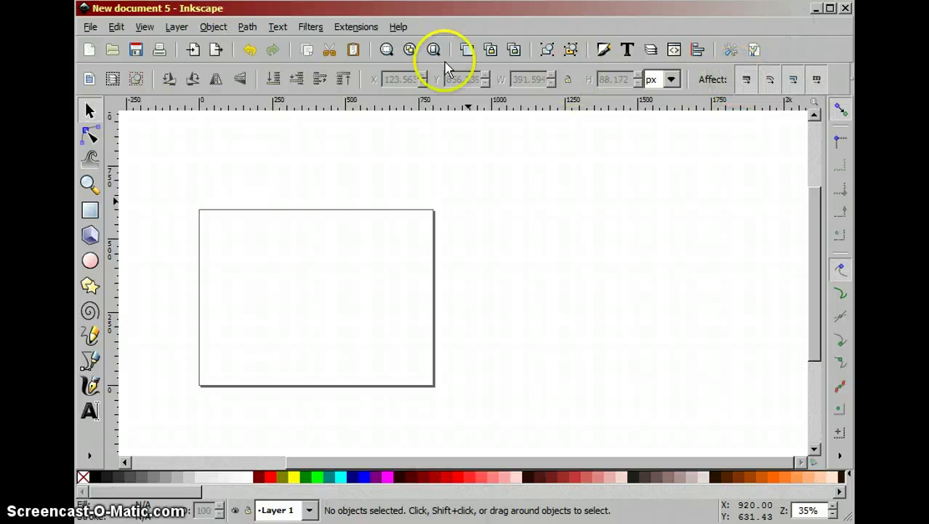
- Show the Layers list and rename Layer 1 to 'Masterslide'
click(171, 27)
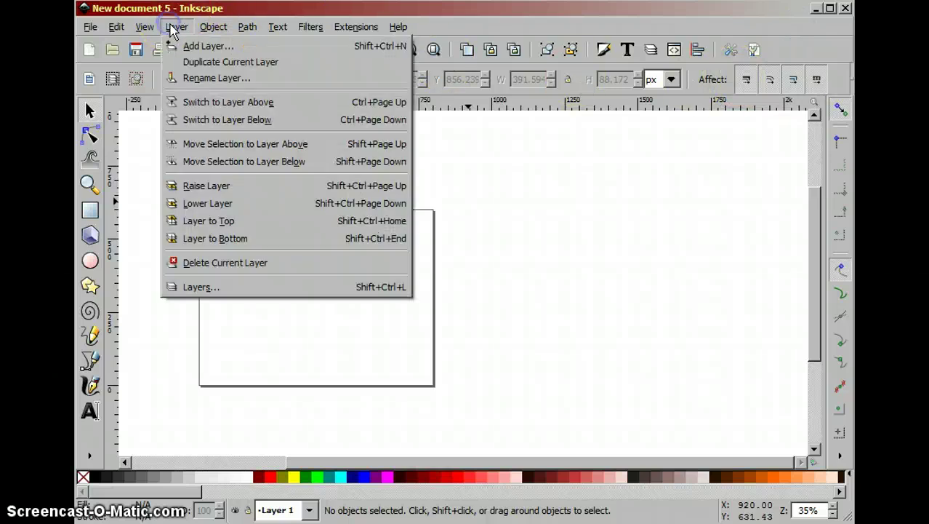
click(216, 289)
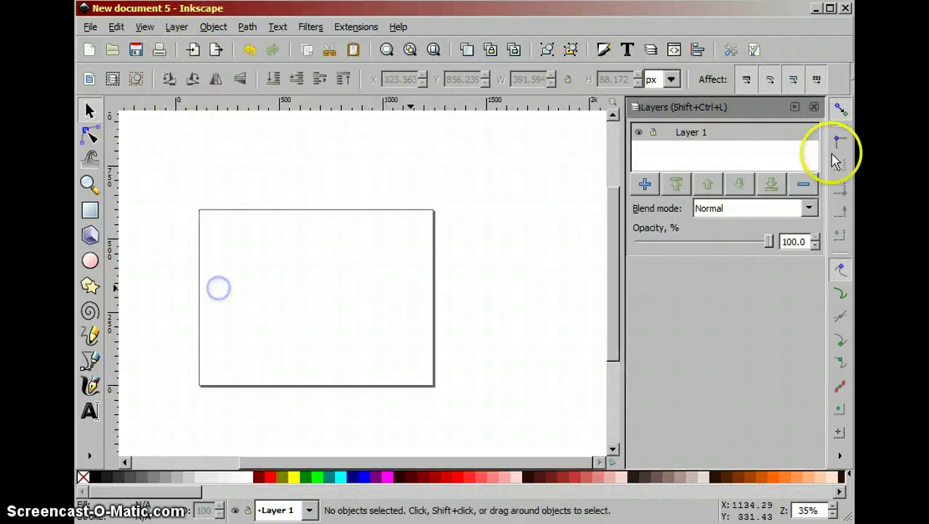
double_click(712, 132)
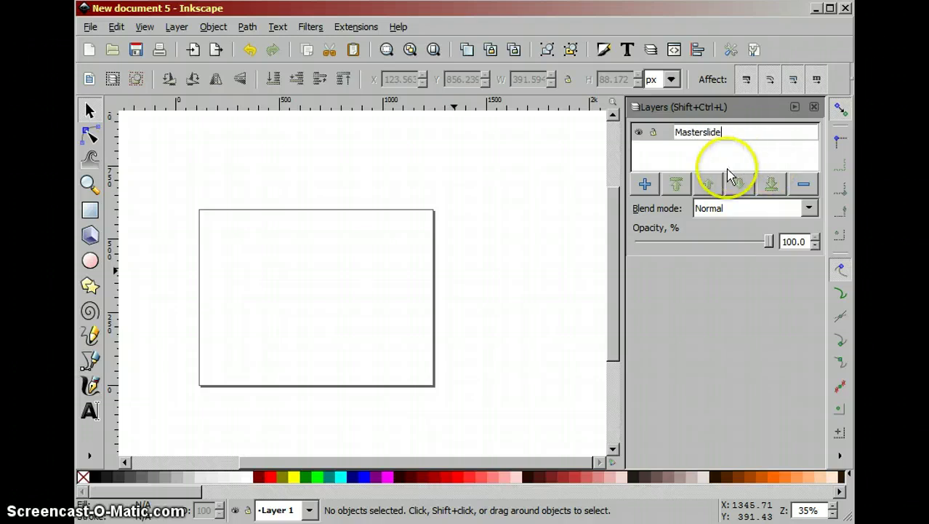
key(Return)
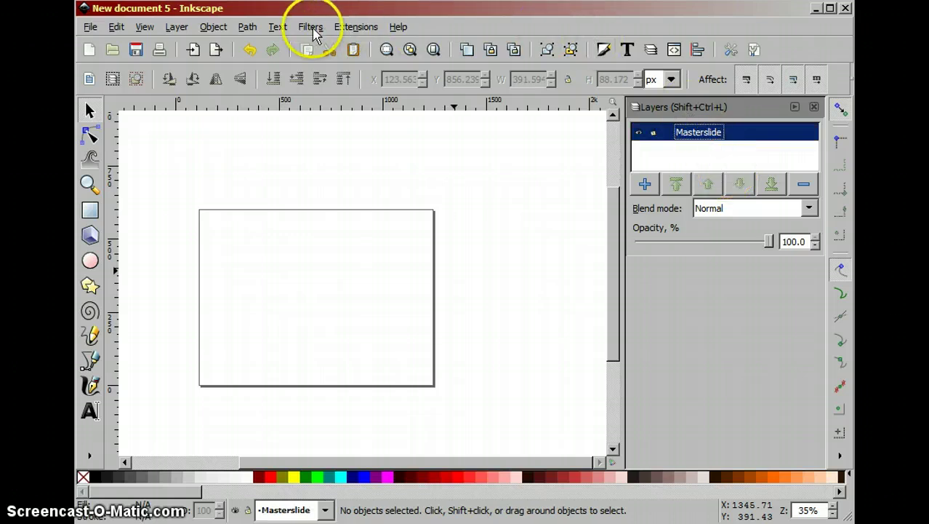
- Make the Masterslide layer the JessyInk master slide
click(354, 29)
mouse_move(406, 135)
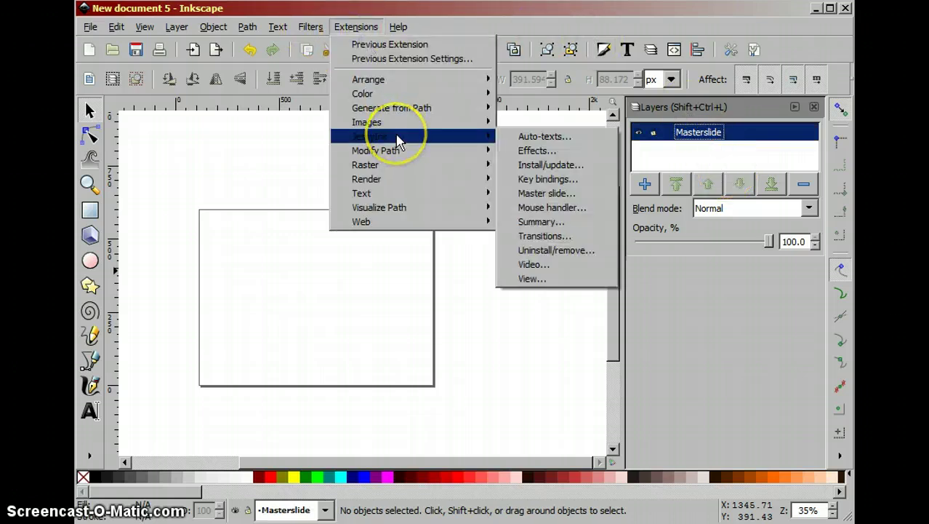
click(558, 196)
click(506, 256)
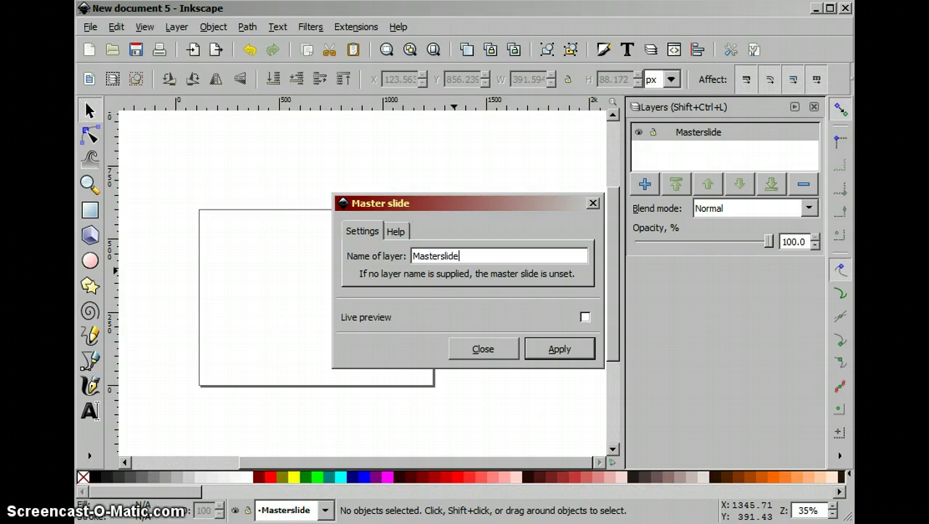
click(556, 348)
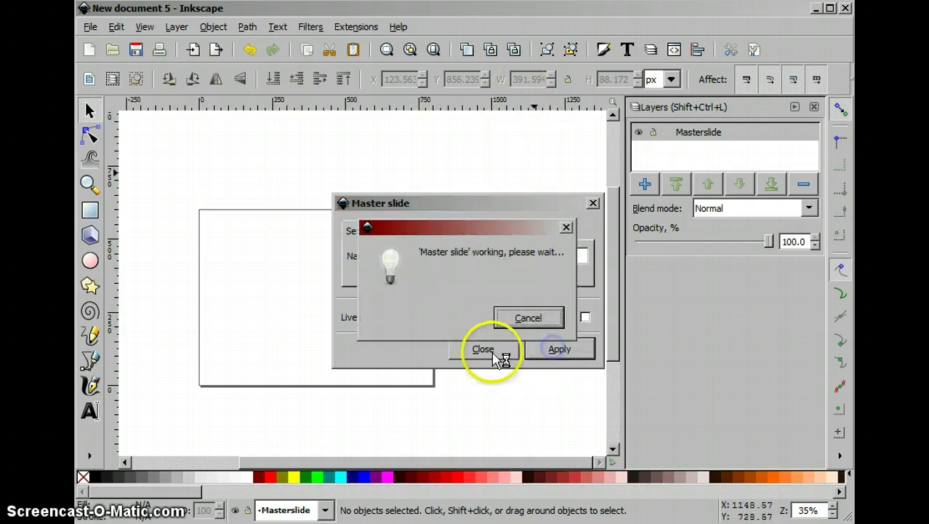
click(485, 351)
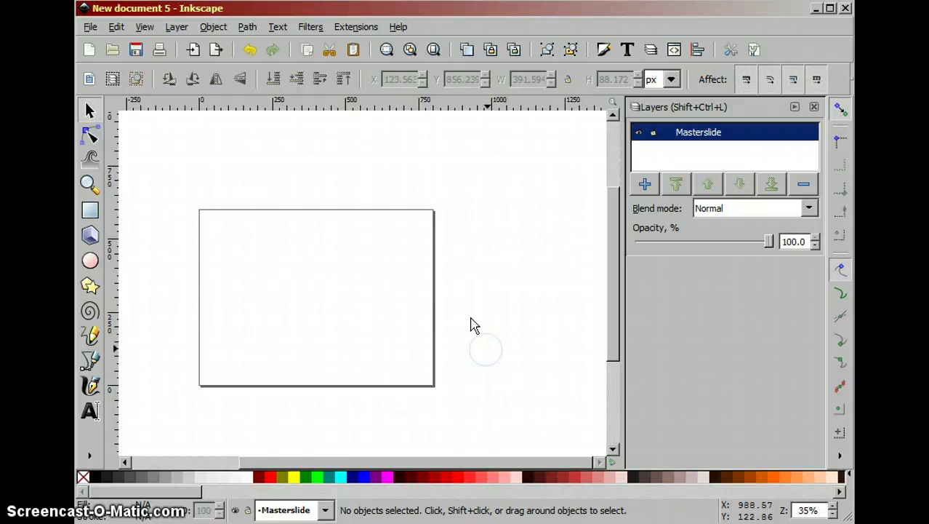
- Draw a large closed freehand scribble across the slide with the Pencil tool
scroll(396, 282, left, 2)
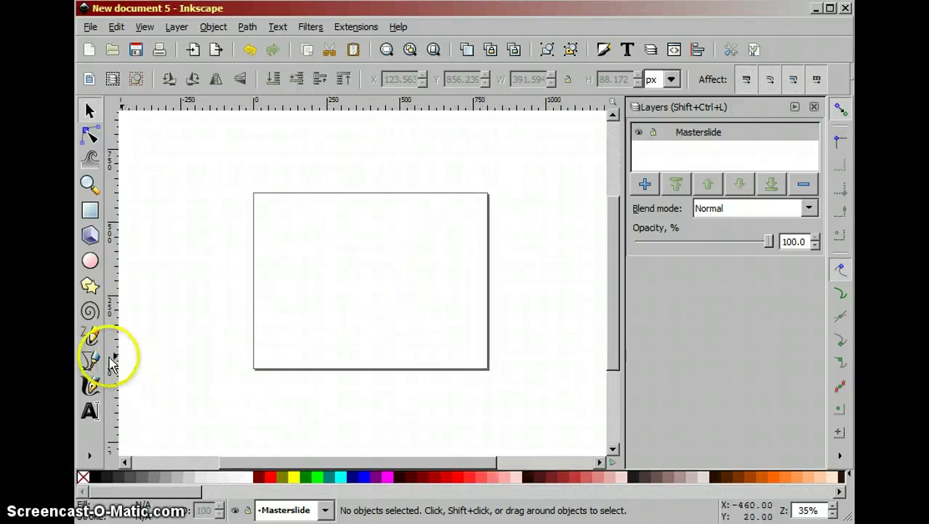
click(90, 335)
mouse_move(239, 291)
mouse_down()
mouse_move(265, 328)
mouse_move(351, 144)
mouse_move(442, 140)
mouse_move(458, 173)
mouse_move(282, 299)
mouse_move(222, 377)
mouse_move(300, 253)
mouse_move(272, 334)
mouse_move(343, 142)
mouse_move(554, 118)
mouse_move(331, 448)
mouse_up()
mouse_move(411, 336)
mouse_down()
mouse_move(296, 229)
mouse_move(357, 394)
mouse_move(376, 297)
mouse_move(447, 138)
mouse_move(322, 291)
mouse_up()
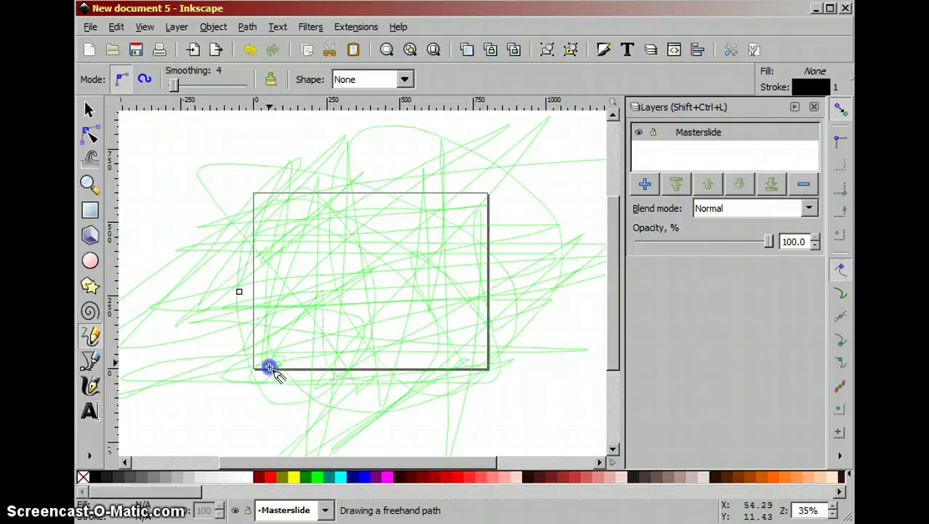
drag(256, 318, 239, 291)
- Fill the scribble 10% Gray, remove its outline, and nudge it slightly right and down
click(199, 479)
right_click(83, 477)
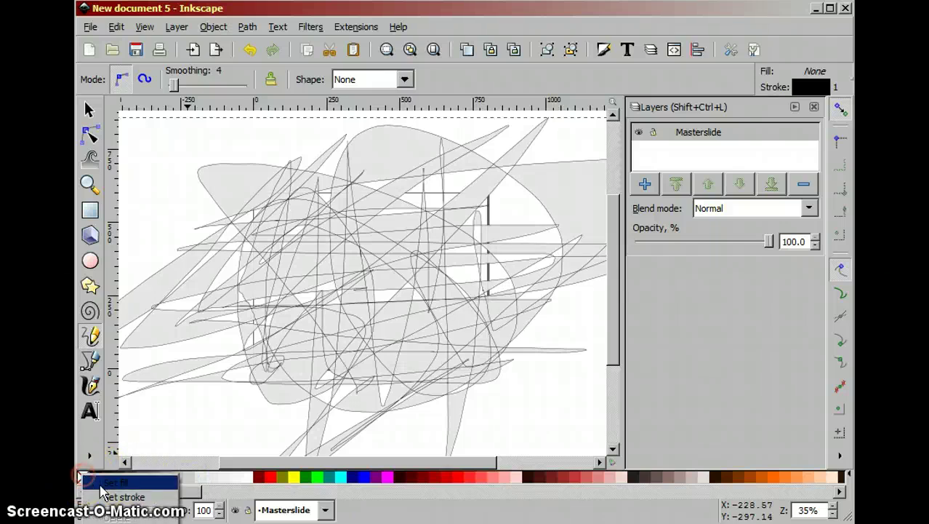
click(120, 497)
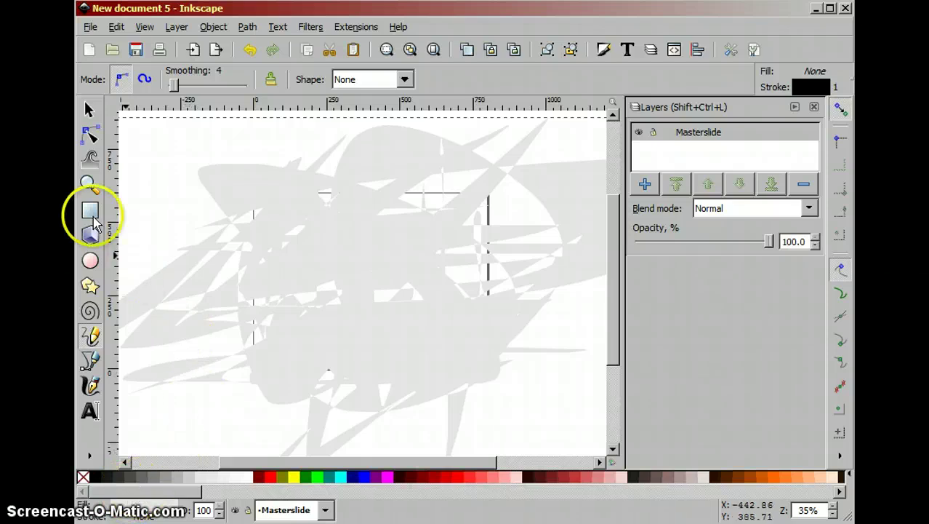
click(89, 109)
drag(388, 362, 399, 365)
- Add a new layer named slide1 and make it the current layer
click(680, 164)
click(645, 184)
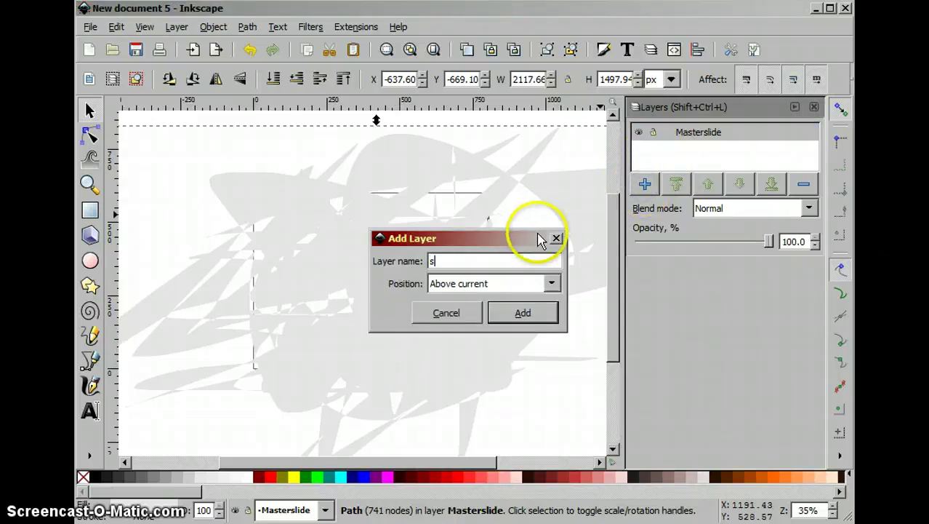
key(Return)
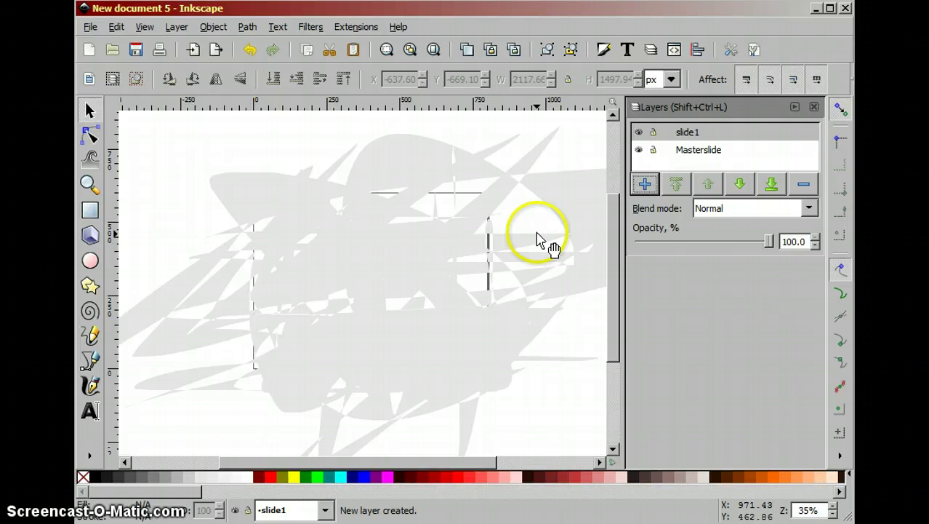
click(685, 133)
- Write 'Welcome' on slide1, enlarge it, centre it on the page, and colour it dark red
click(91, 411)
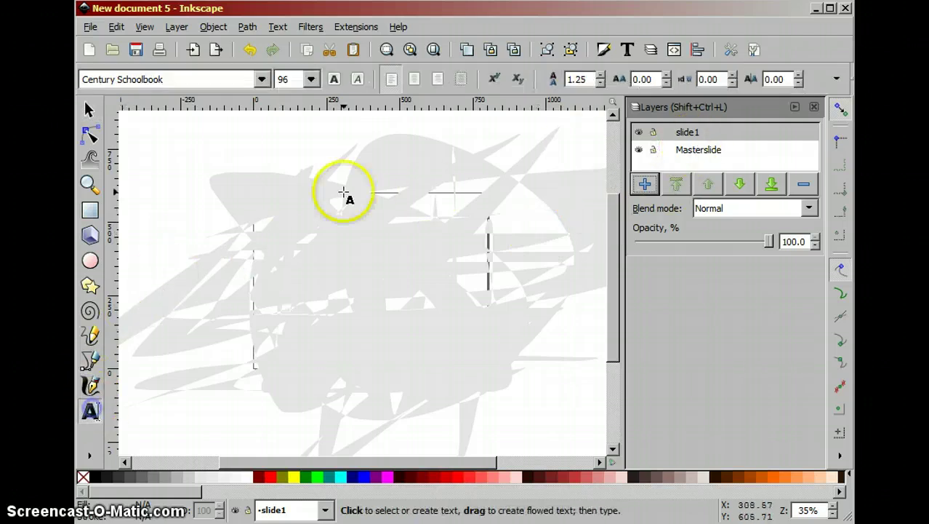
click(298, 256)
text(Welcome)
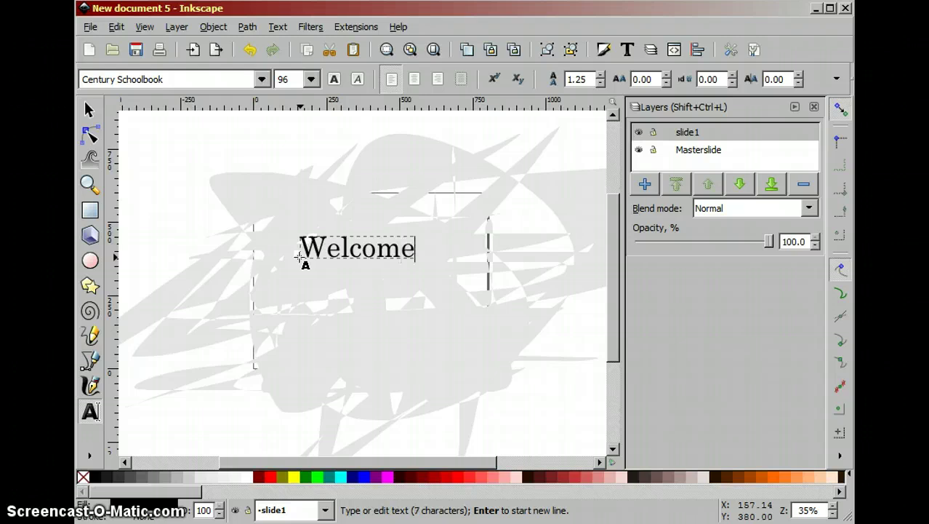
click(90, 110)
click(395, 258)
drag(418, 262, 454, 288)
drag(396, 273, 395, 289)
click(402, 479)
click(411, 479)
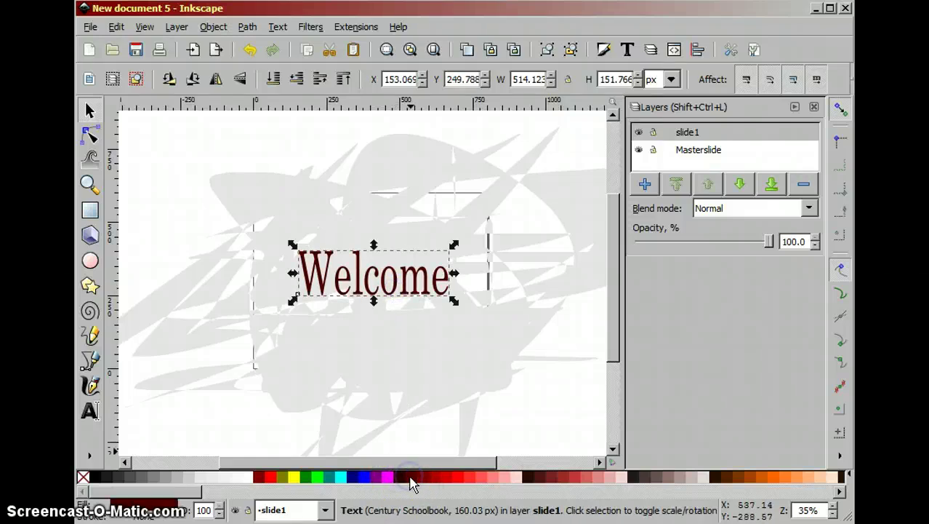
click(644, 183)
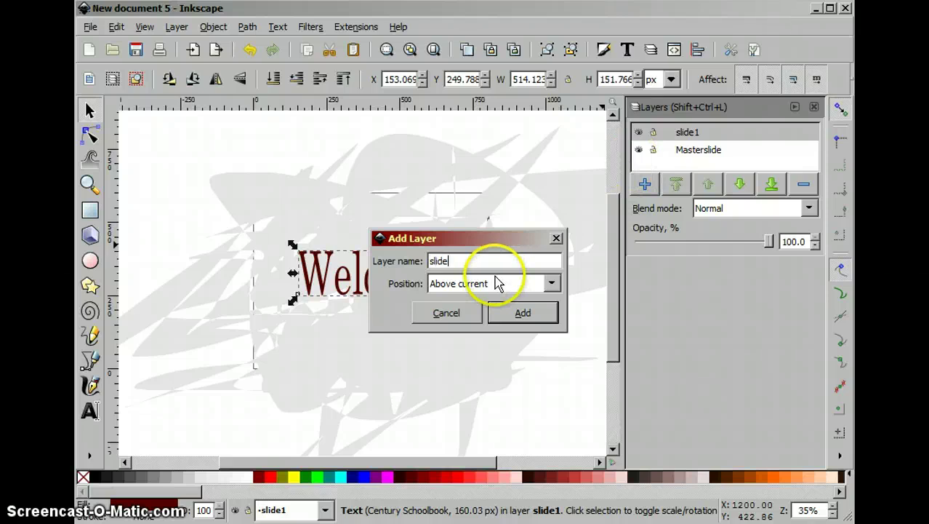
- Add the slide2 layer, enlarge the layer list, and hide slide1
click(521, 314)
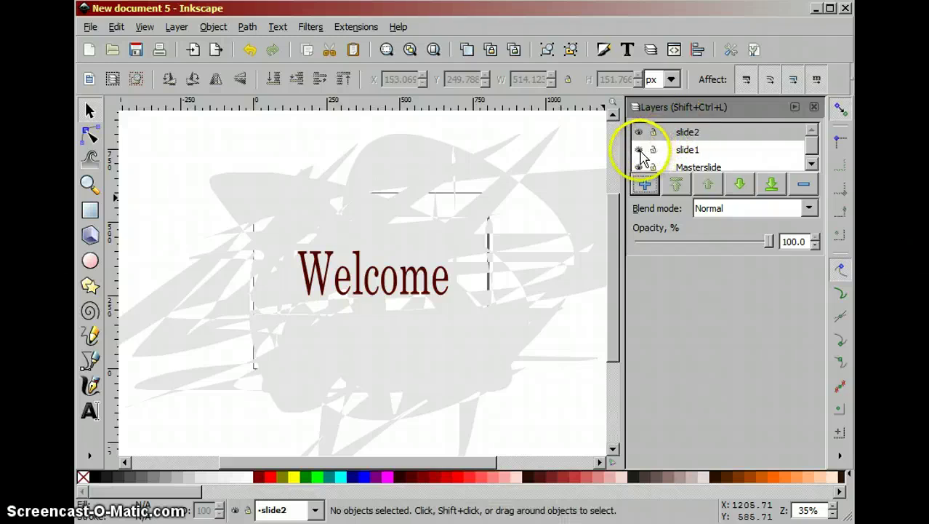
drag(667, 254, 668, 298)
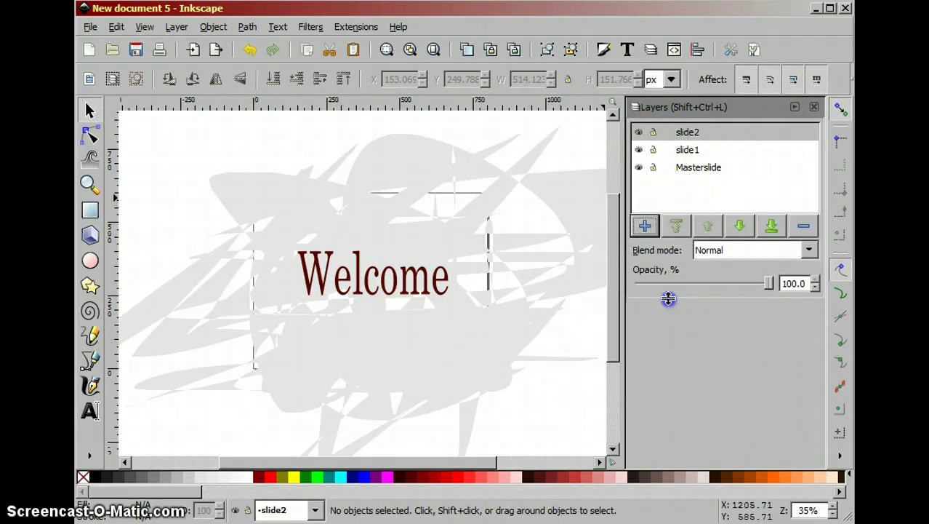
click(639, 150)
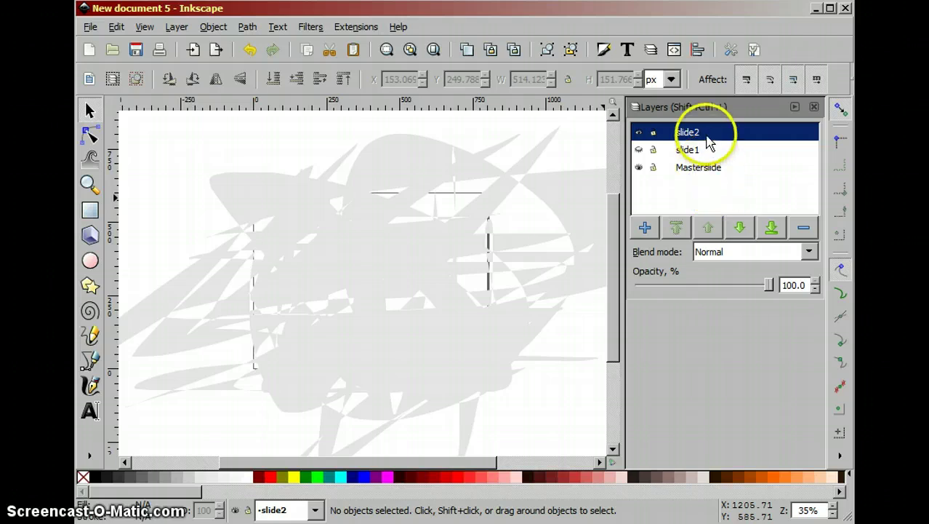
click(89, 412)
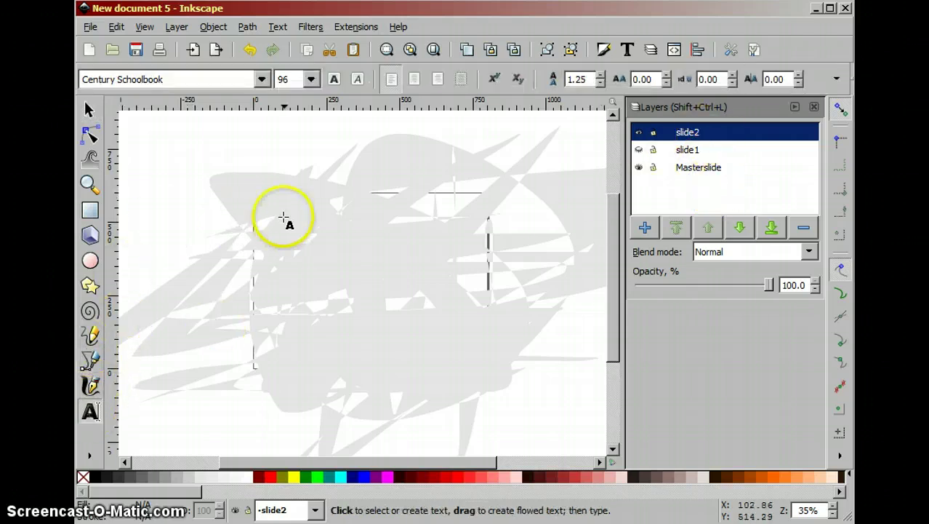
- Write 'Story begins' and, lower down, 'This will be mirrored' on slide2
click(279, 221)
text(Sto)
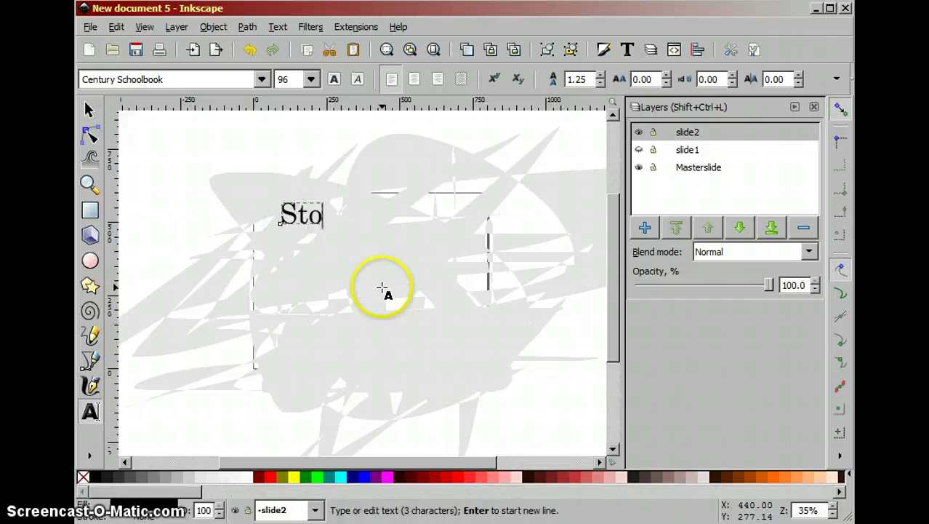
text(ry begins)
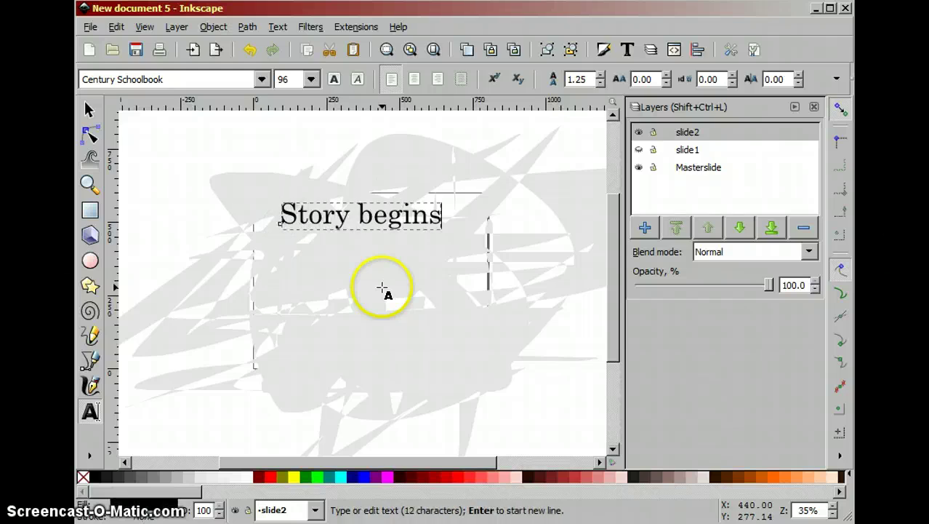
click(373, 336)
text(This will)
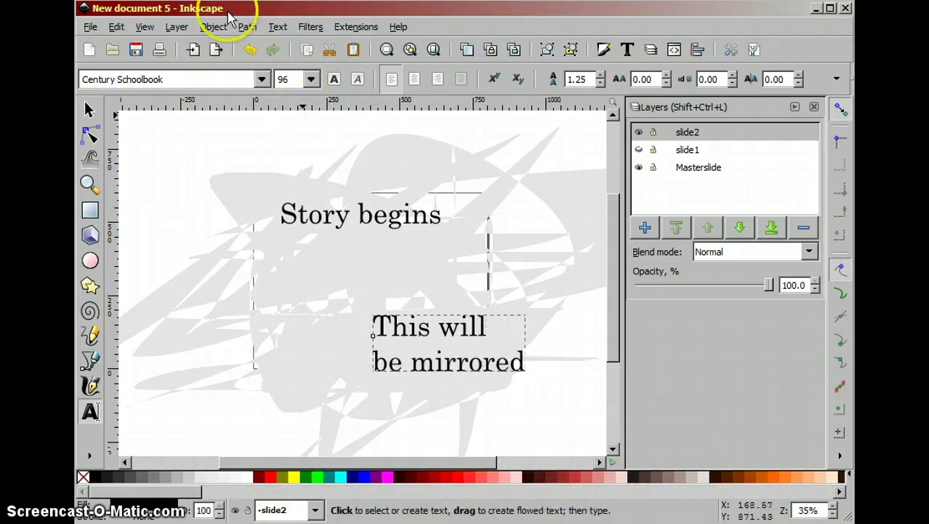
- Flip 'This will be mirrored' horizontally and move it up under 'Story begins'
click(474, 368)
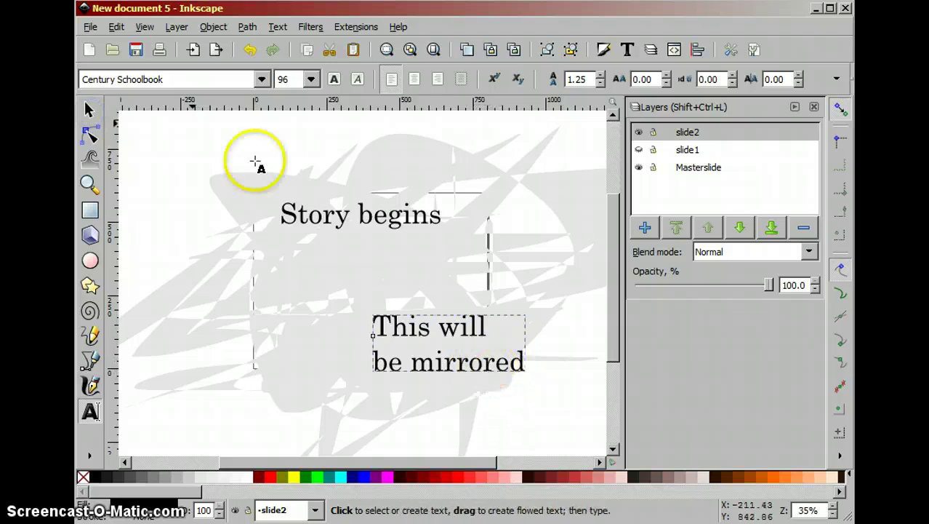
click(83, 109)
drag(526, 343, 246, 327)
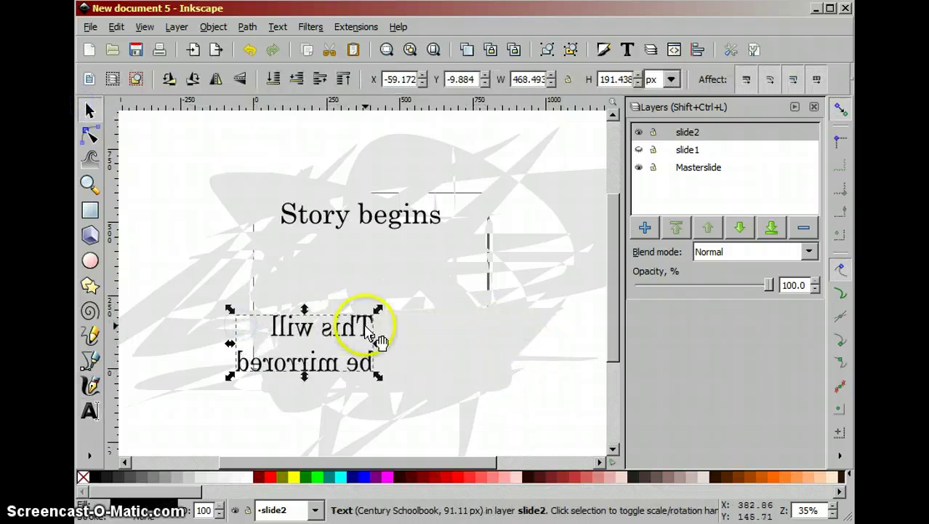
drag(364, 332, 426, 249)
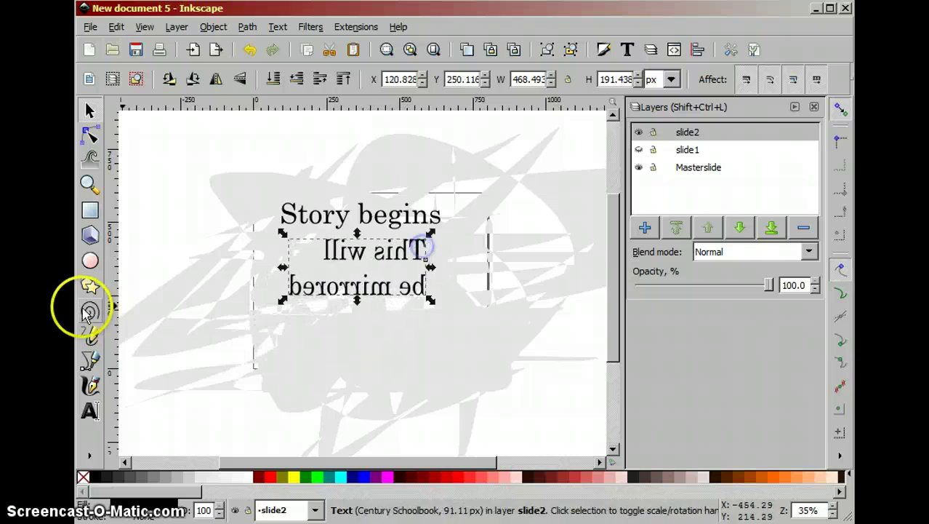
- Draw a dark red ellipse and two stars below the text, colouring the second star lime green
click(89, 260)
drag(272, 316, 323, 358)
click(90, 286)
mouse_move(340, 316)
mouse_down()
mouse_move(388, 365)
mouse_move(359, 333)
mouse_up()
drag(403, 360, 393, 339)
click(317, 477)
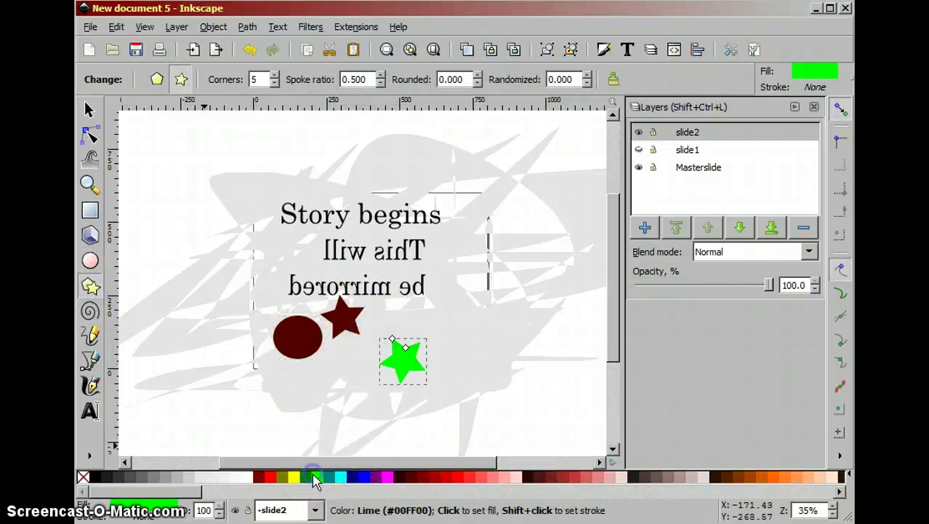
- Recolour the first star navy and nudge it slightly right
click(90, 110)
click(338, 309)
click(354, 476)
drag(357, 338, 414, 338)
click(412, 342)
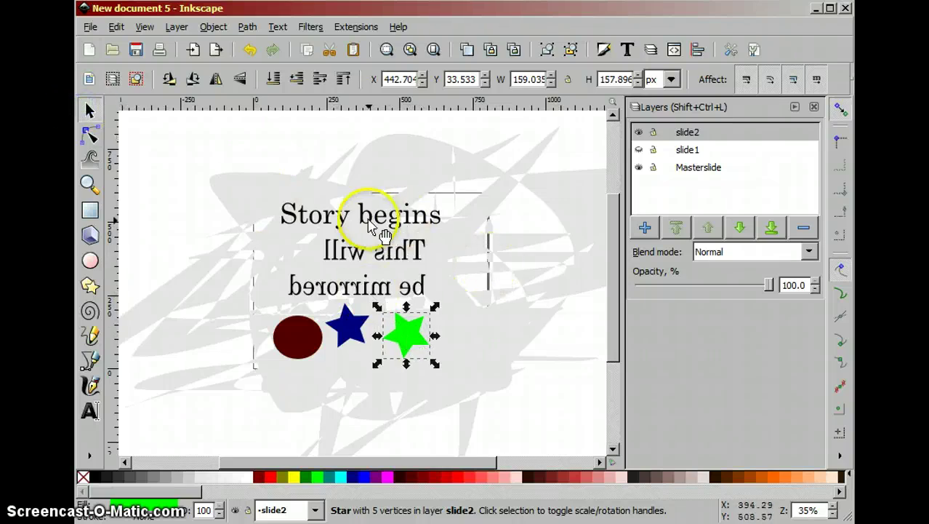
- Tilt 'Story begins' counterclockwise, shift it slightly left, and hide the slide2 layer
click(295, 214)
click(293, 219)
drag(276, 235, 280, 245)
drag(357, 236, 351, 240)
click(699, 204)
click(639, 132)
click(646, 228)
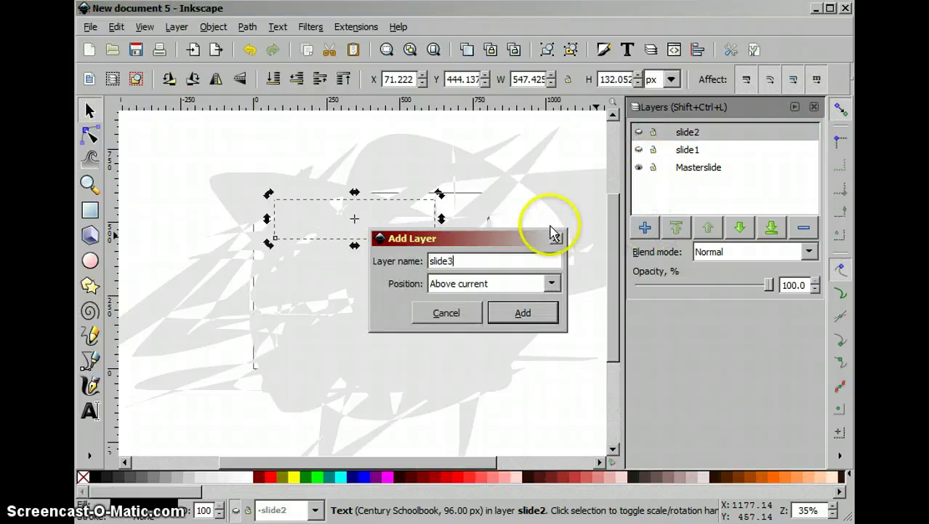
- Add a slide3 layer holding an enlarged black 'THE END' title
text(slide3)
key(Return)
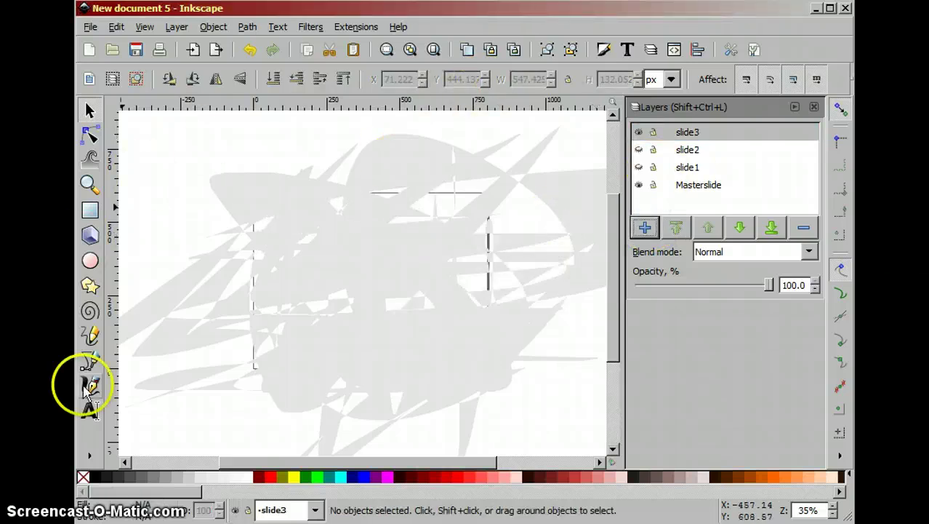
click(91, 411)
click(308, 241)
text(THE)
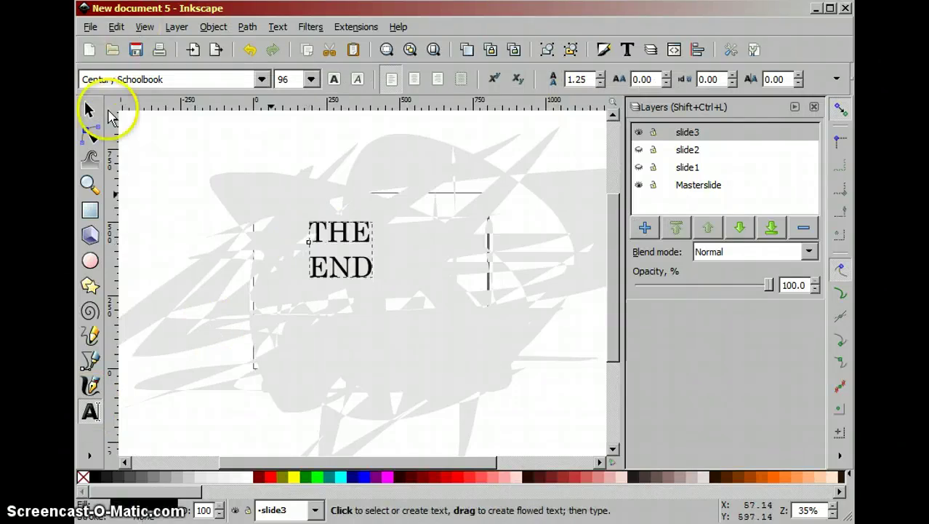
click(90, 109)
drag(378, 289, 447, 323)
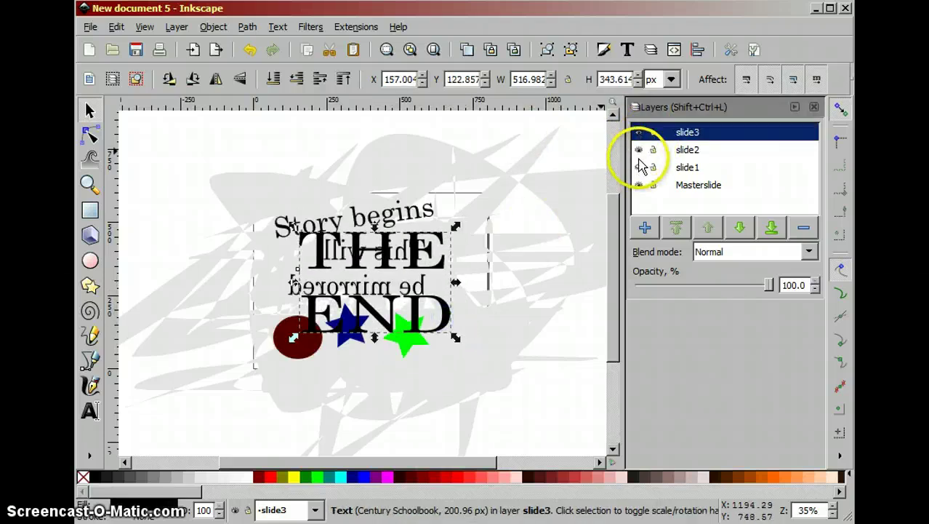
- Hide slide2 and slide3 so only slide1's Welcome shows over the master background
click(639, 167)
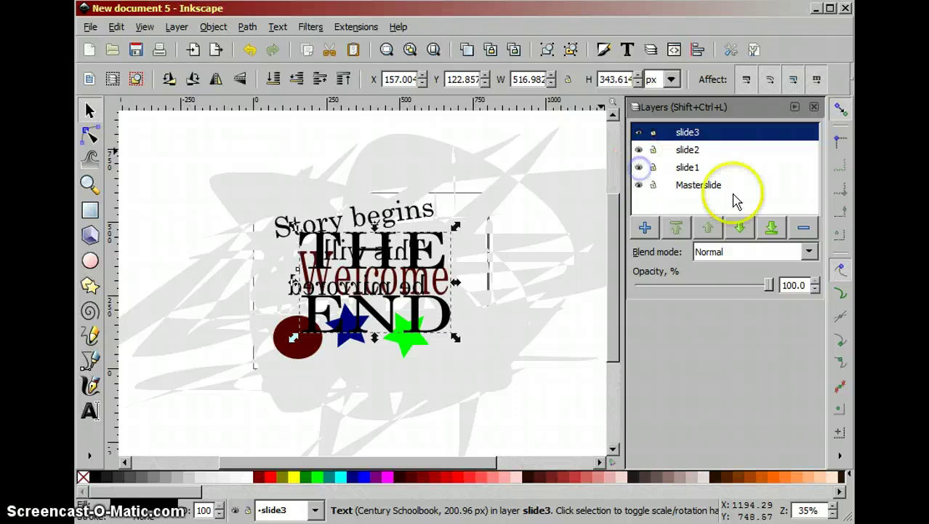
click(639, 167)
click(638, 150)
click(638, 132)
click(638, 167)
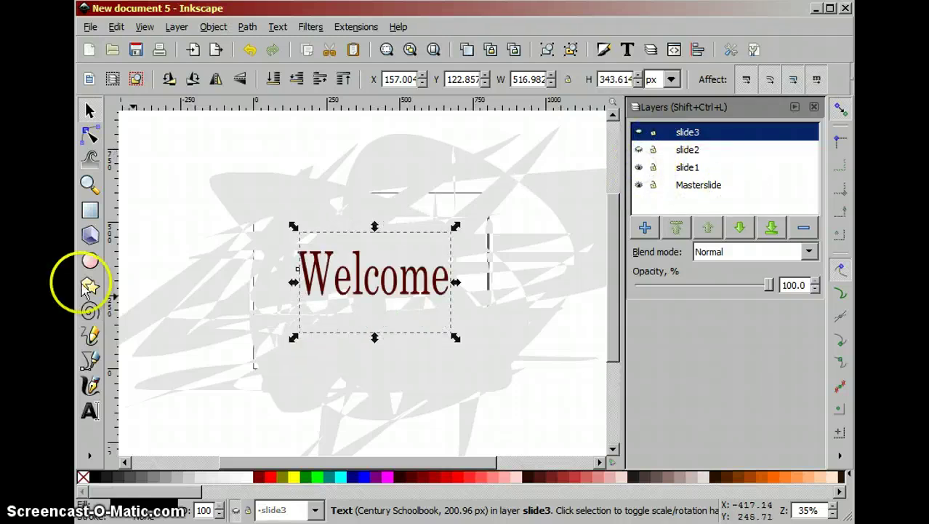
- Save the document over the existing inkscape presentation.svg in C:\TEMP, confirming the replacement
key(ctrl+s)
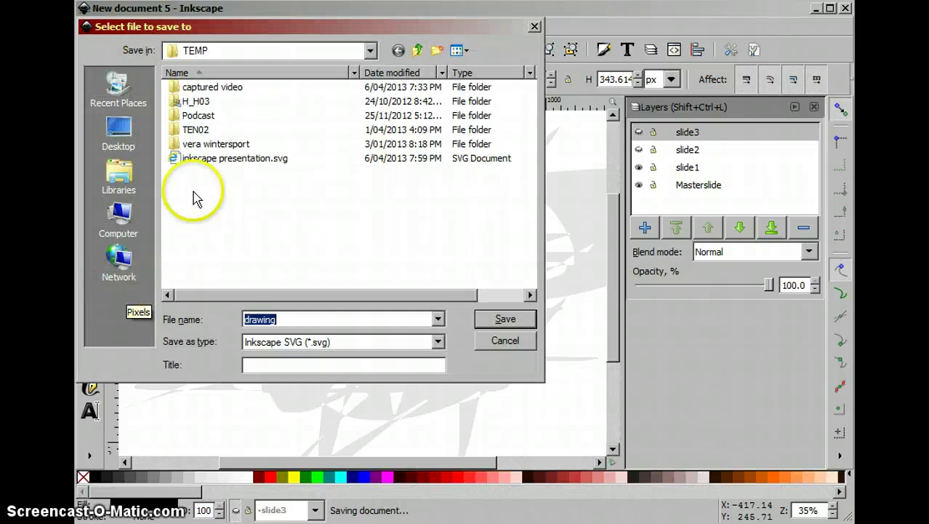
click(229, 165)
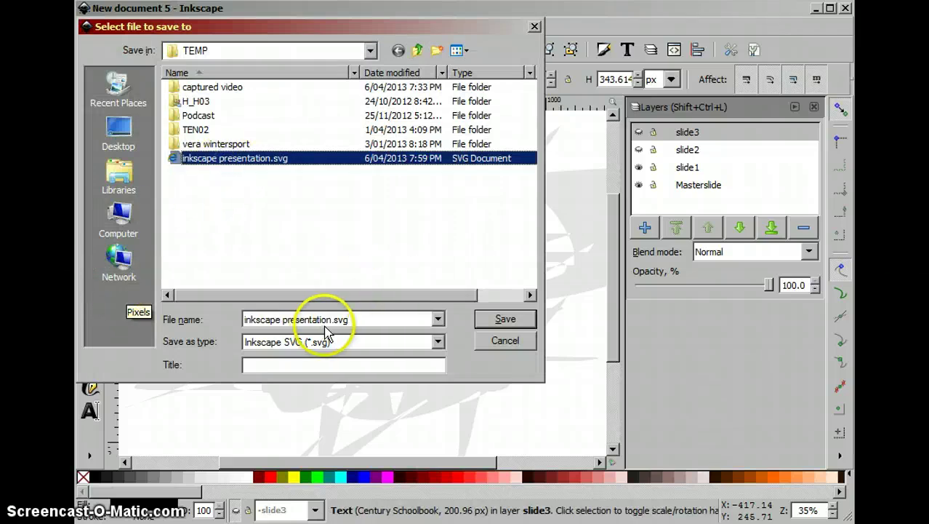
click(502, 319)
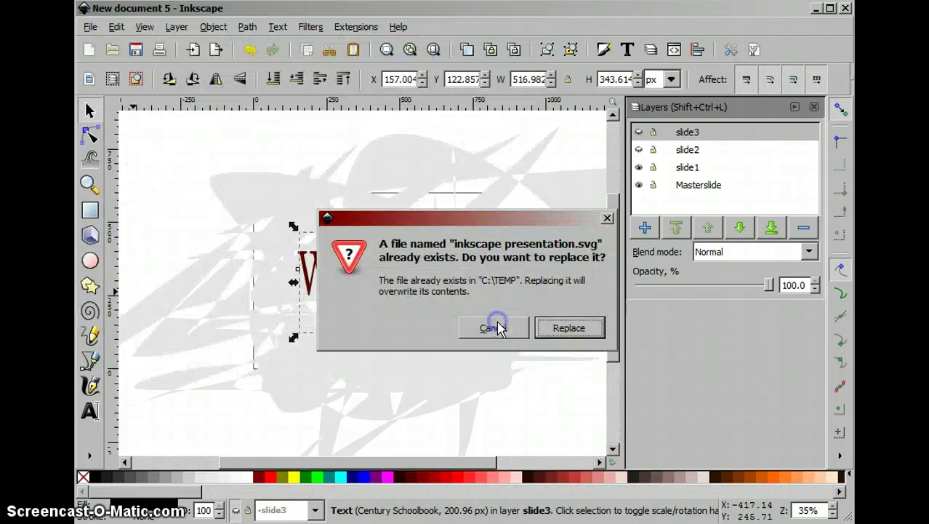
click(566, 331)
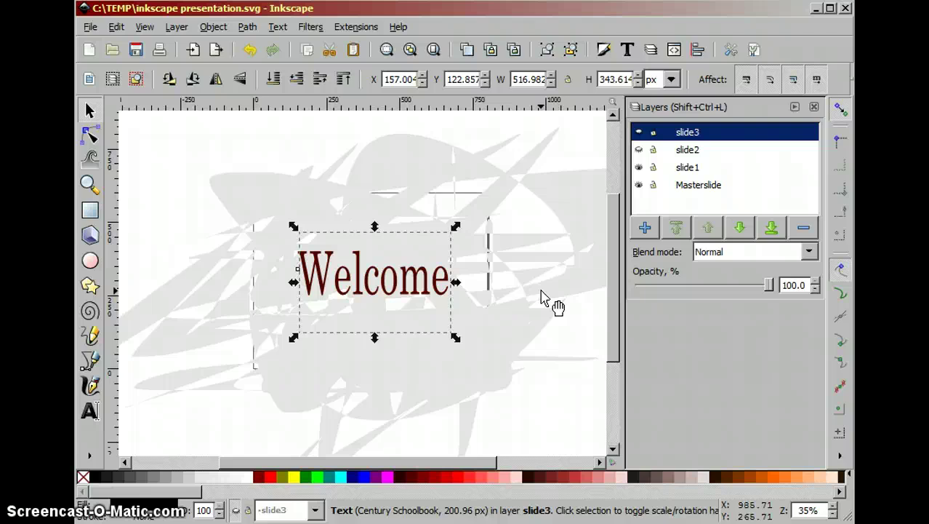
click(486, 271)
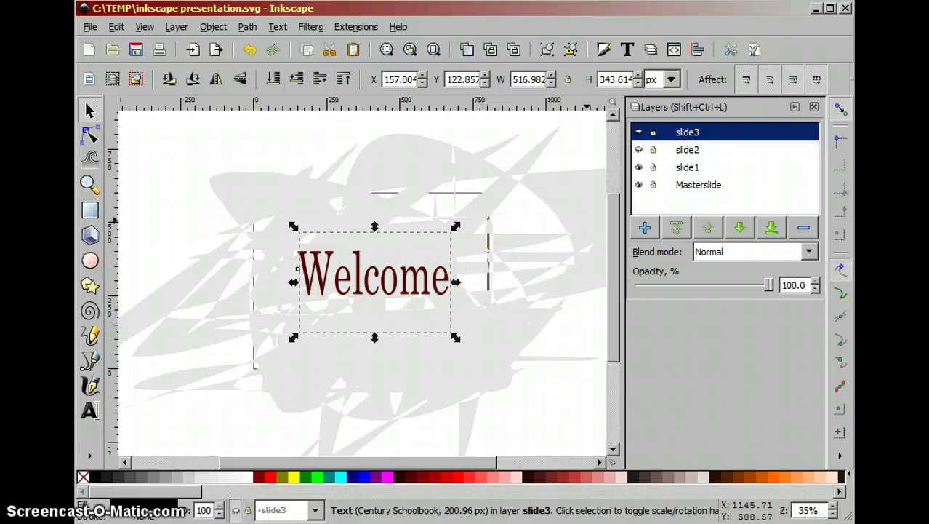
- Drag inkscape presentation.svg from the C:\TEMP folder into Firefox and show the Welcome slide
key(alt+Tab)
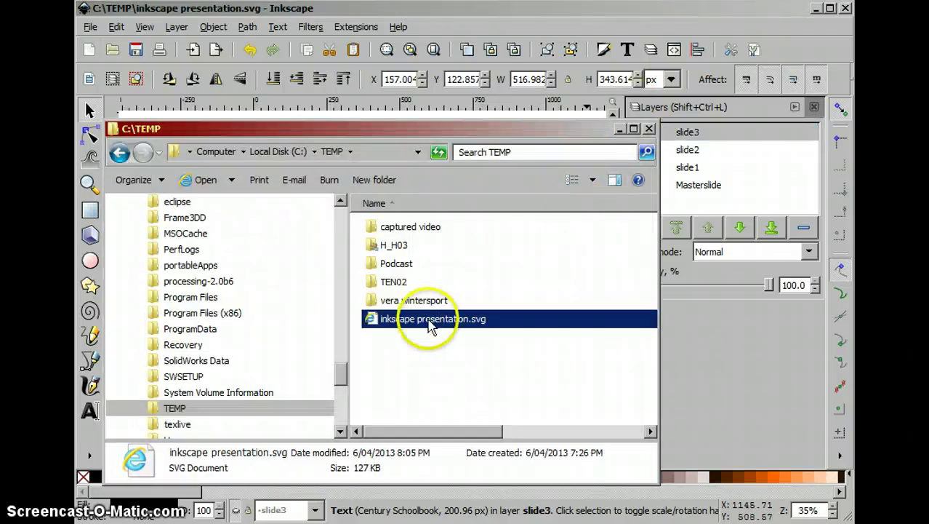
drag(431, 319, 728, 227)
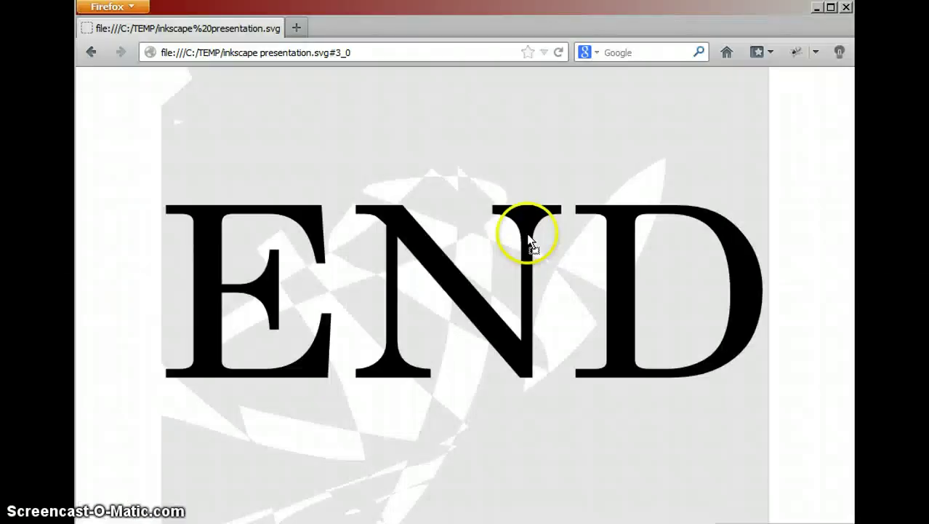
click(485, 258)
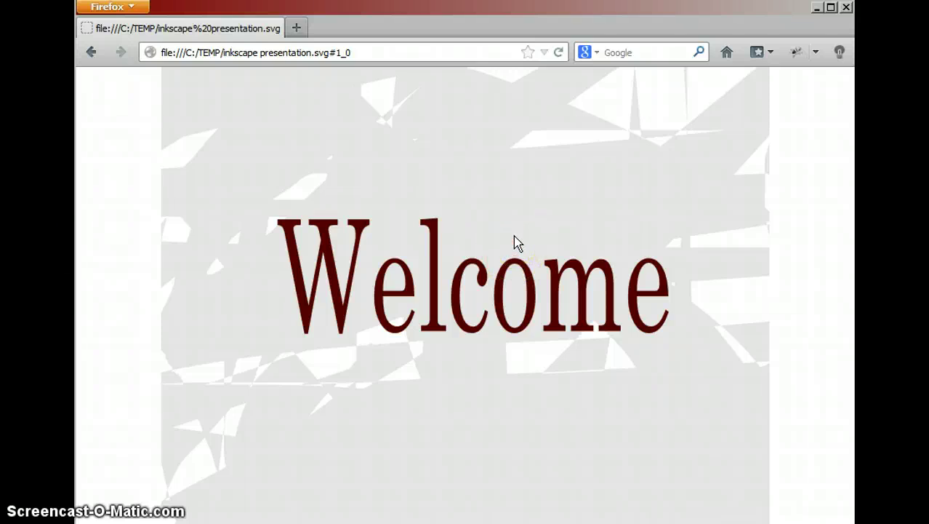
- Play through the Story begins and THE END slides in Firefox, then return to Inkscape
click(493, 242)
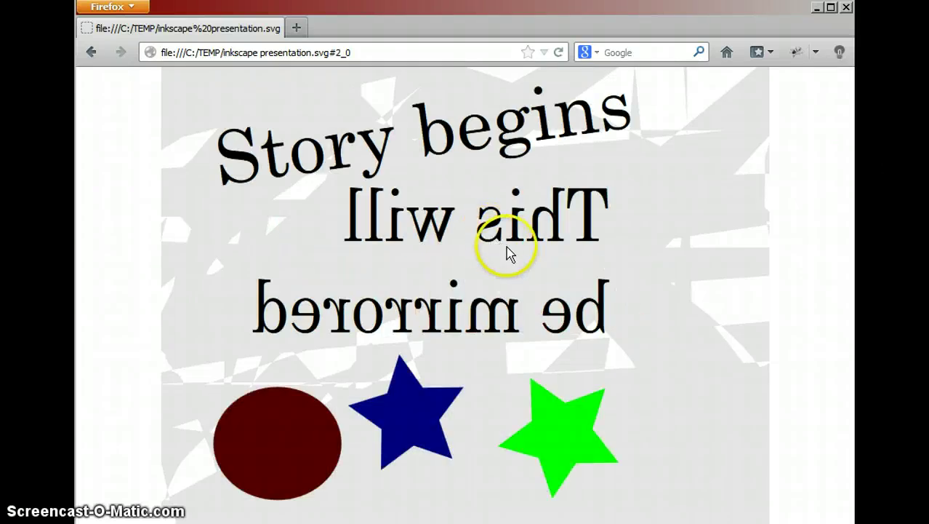
click(504, 247)
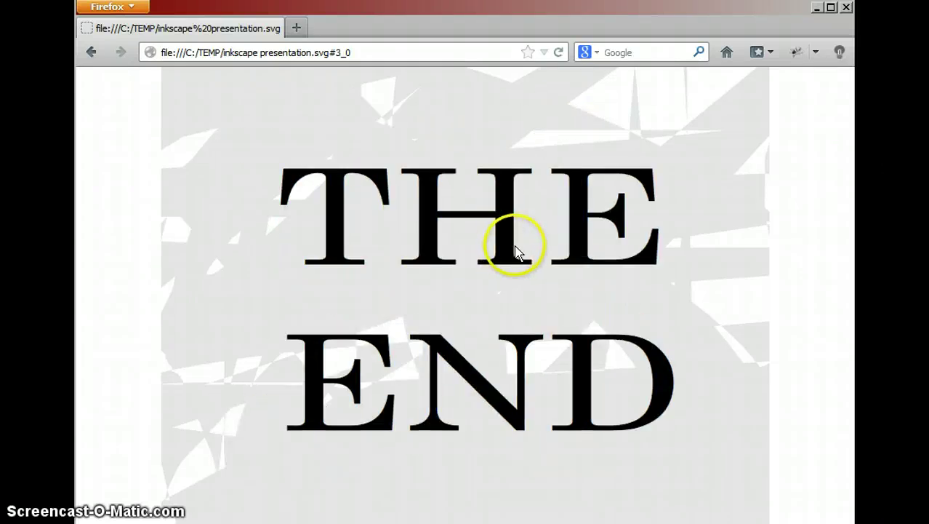
key(Left)
key(Left)
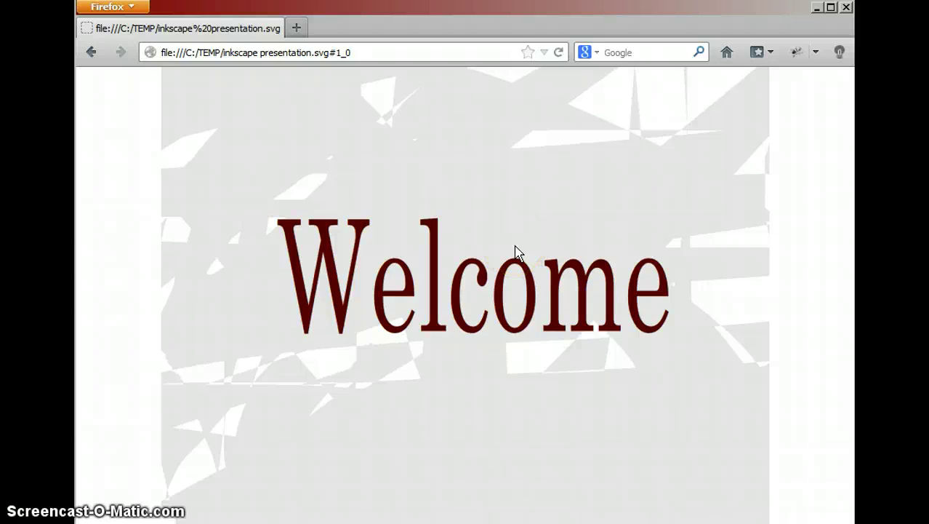
key(Right)
key(Right)
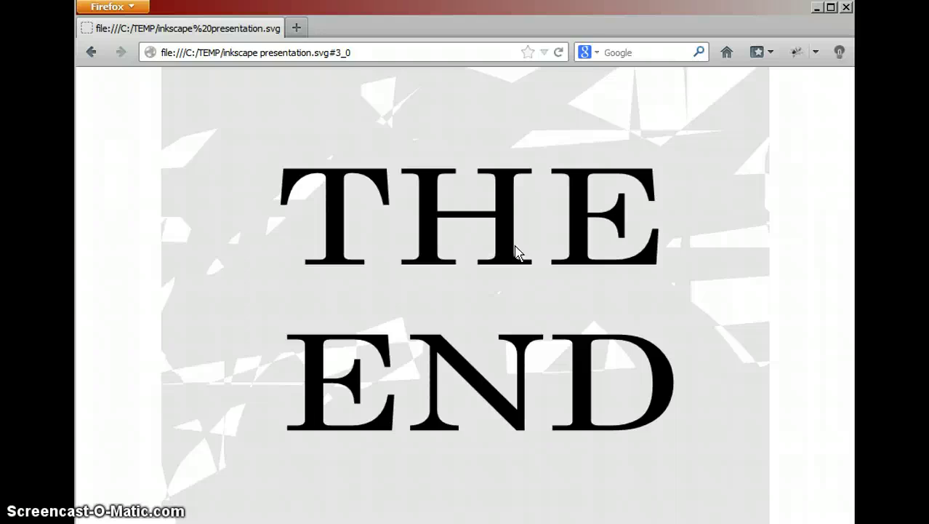
key(alt+Tab)
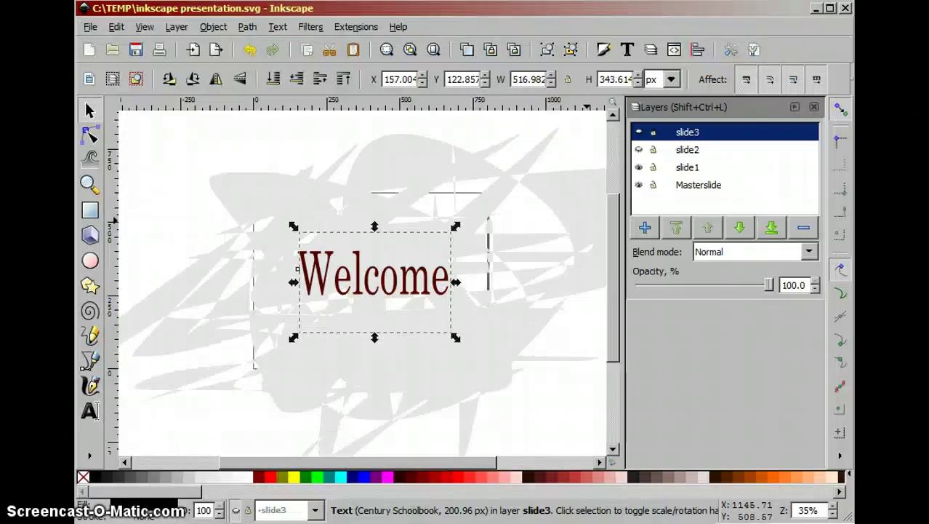
- Apply the JessyInk mouse handler with Dragging/zoom to the presentation
click(347, 29)
mouse_move(384, 136)
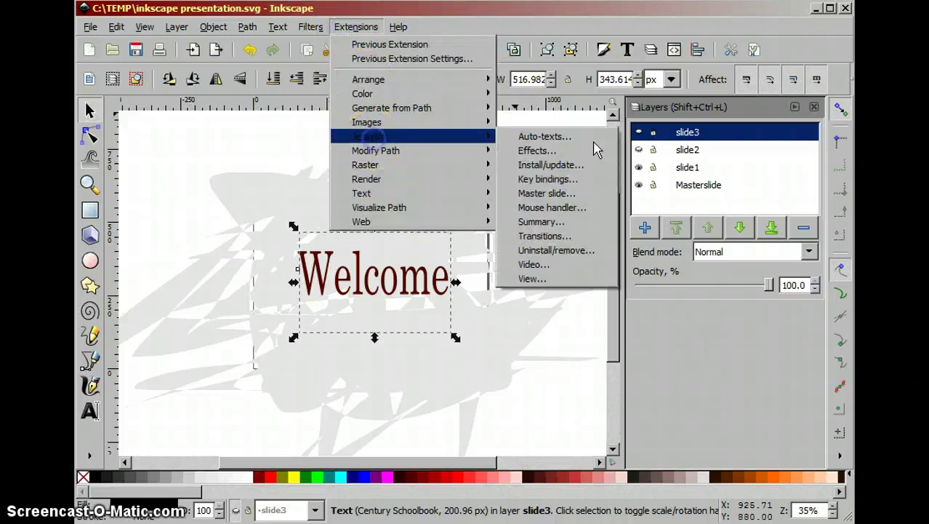
click(562, 208)
click(535, 284)
click(551, 362)
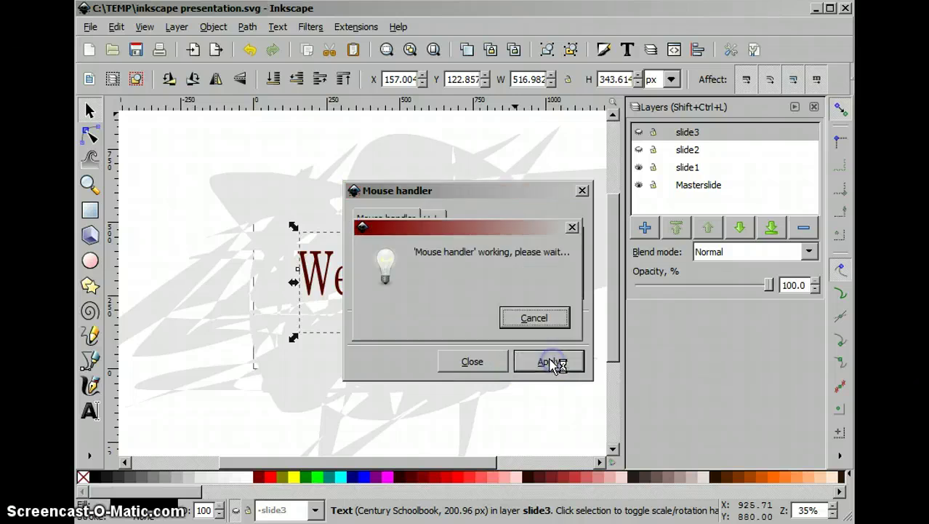
click(474, 362)
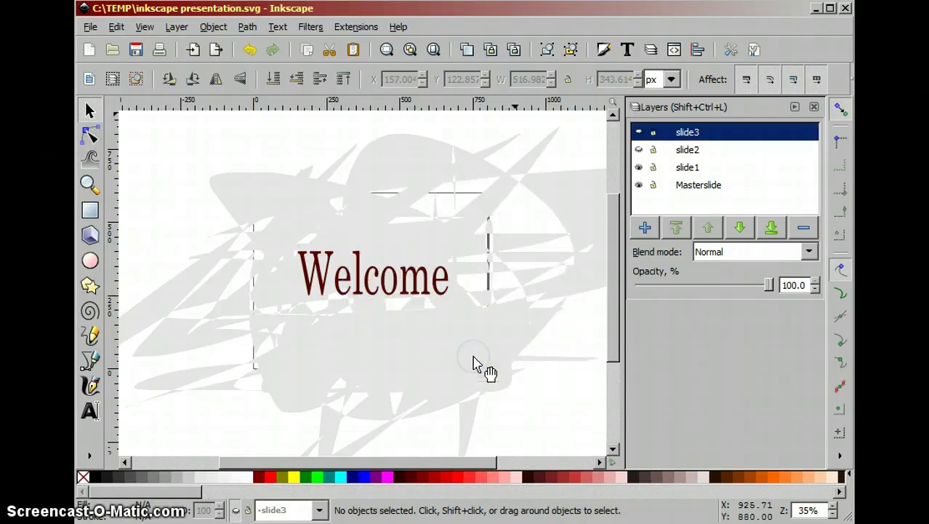
- Save the presentation and reopen it from the C:\TEMP folder
key(ctrl+s)
click(479, 327)
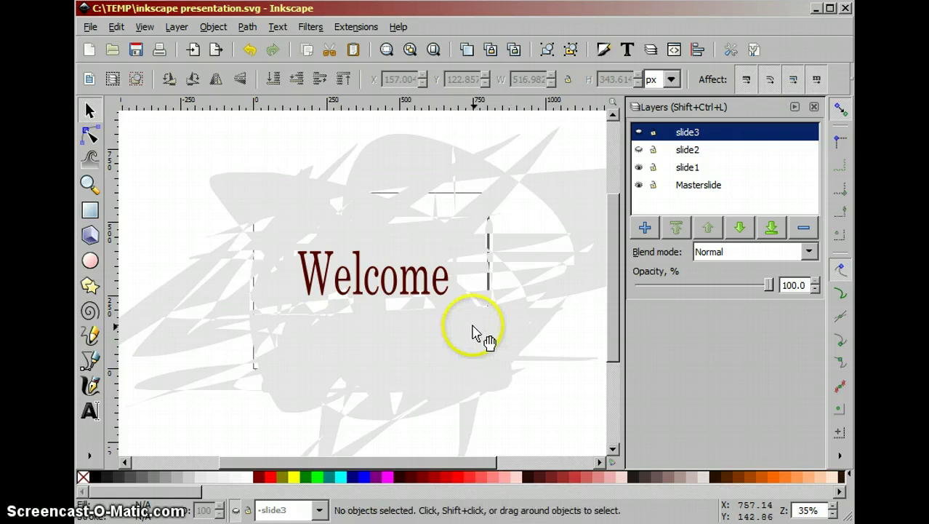
key(alt+Tab)
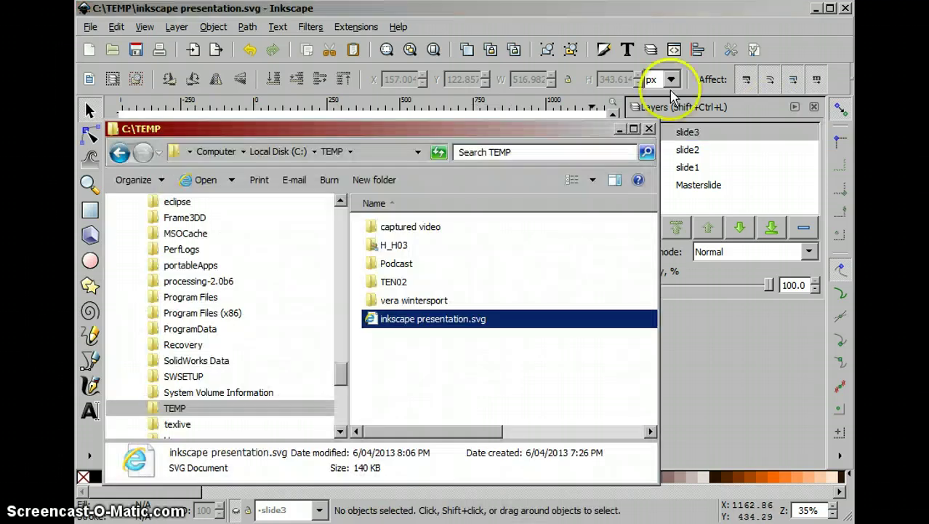
click(427, 328)
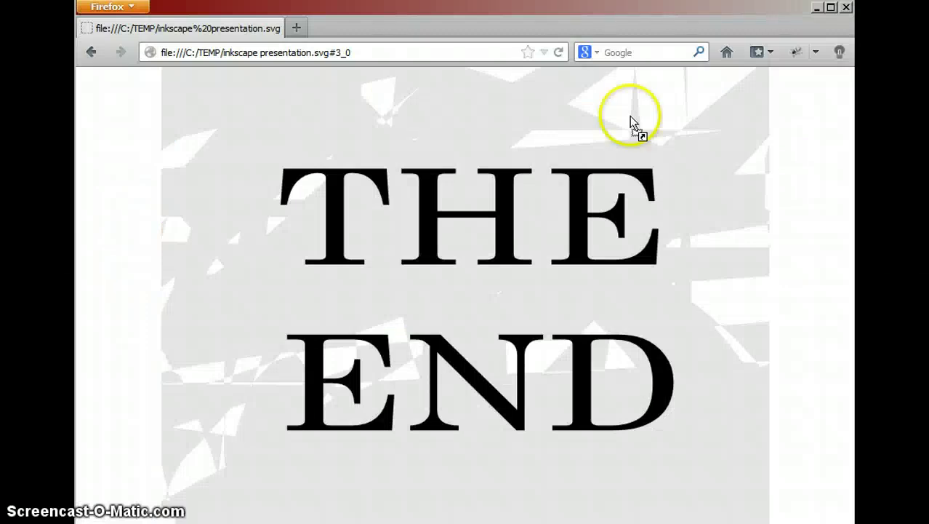
- Page back and forth through the slides from the Welcome slide in Firefox
click(365, 210)
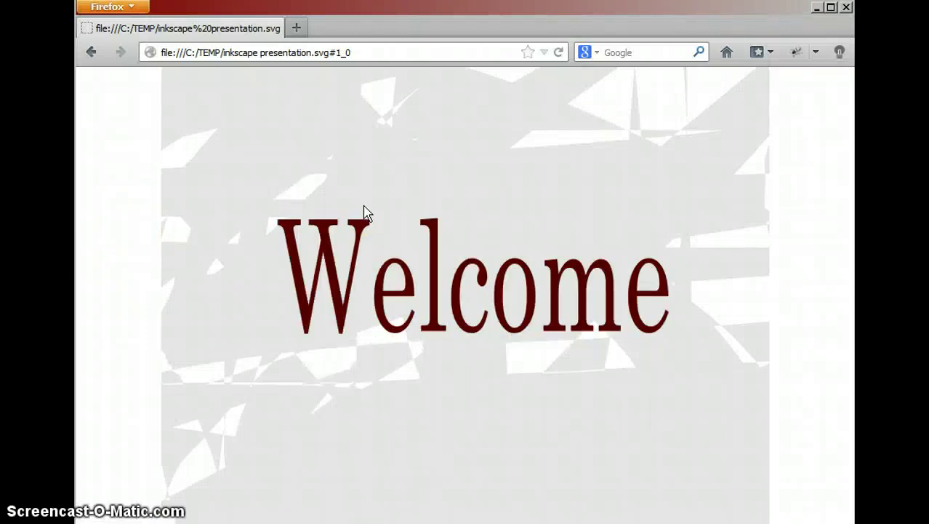
key(Right)
key(Right)
key(Left)
key(Left)
key(Right)
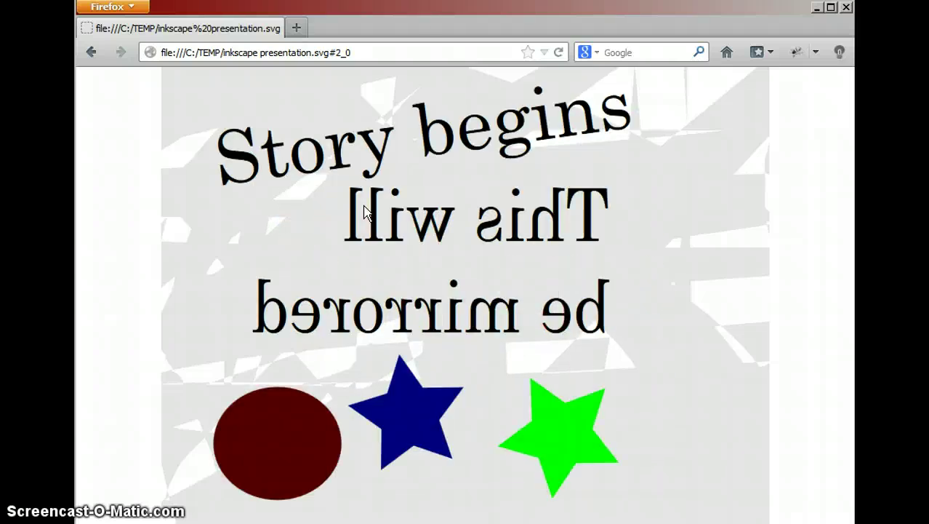
click(273, 162)
click(273, 162)
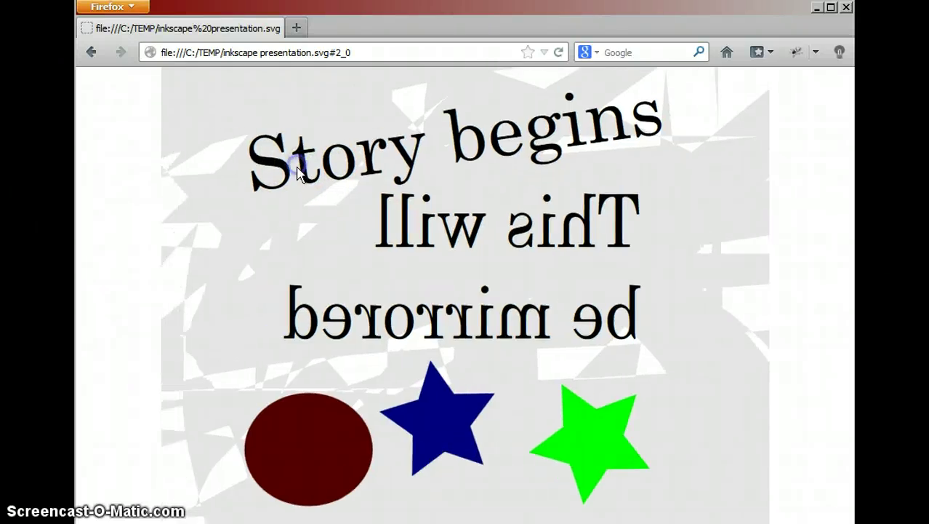
click(297, 163)
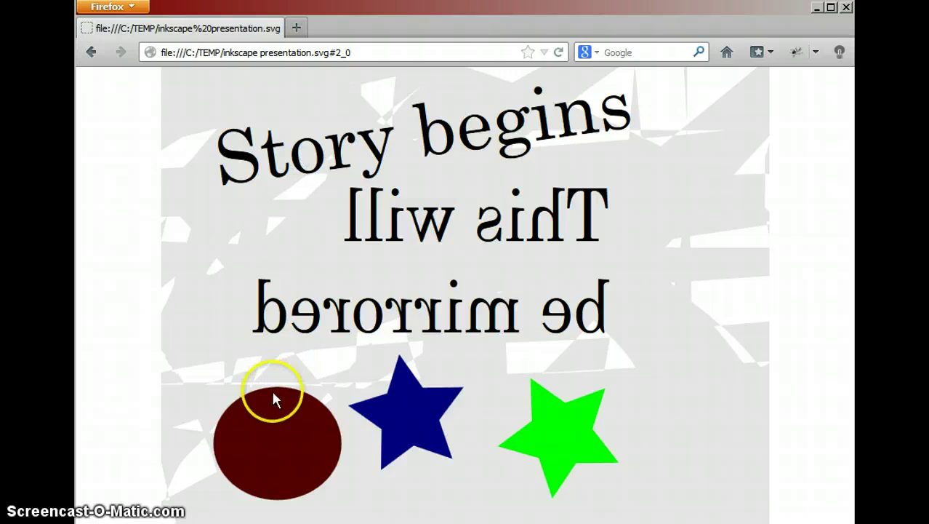
- Zoom into the brown circle and the mirrored text, then back out to the full slide
click(283, 419)
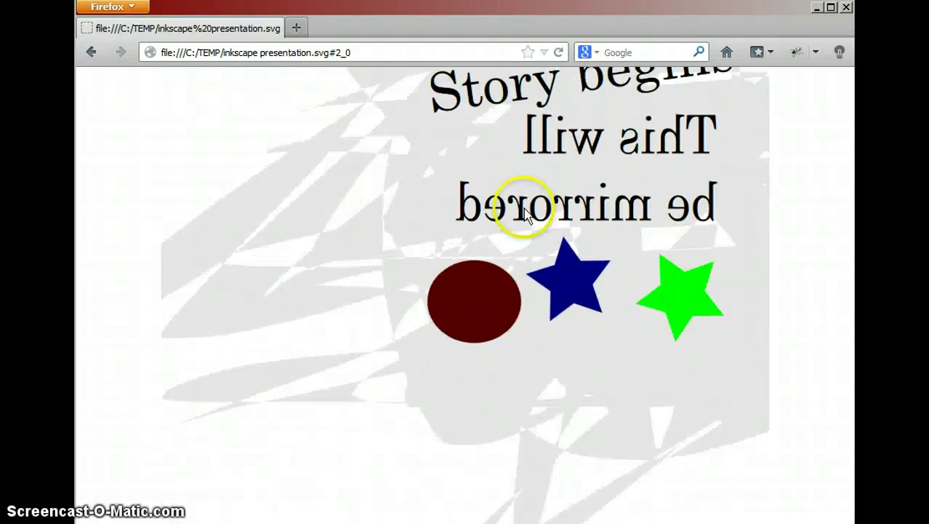
click(432, 198)
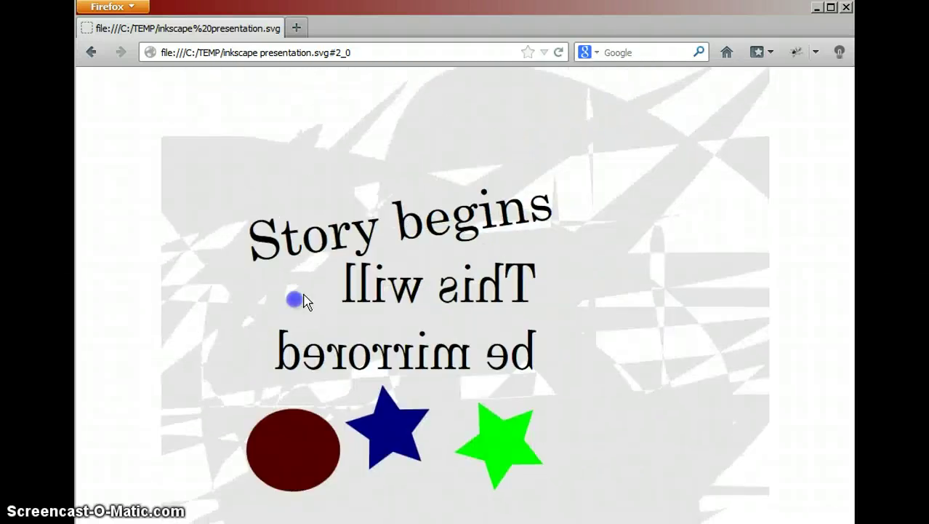
click(417, 225)
click(447, 130)
click(442, 233)
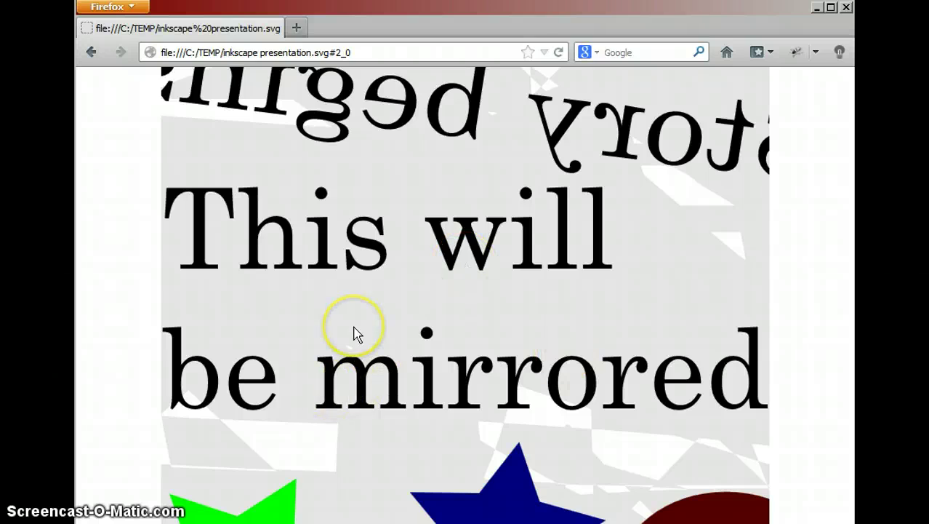
click(477, 328)
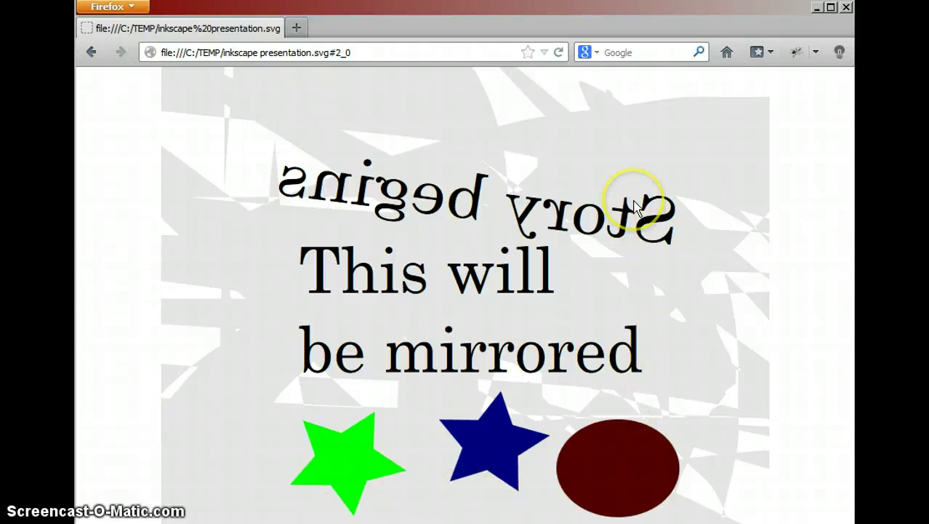
- Zoom in on the dark red ellipse, advance to THE END, and return to Inkscape
click(614, 451)
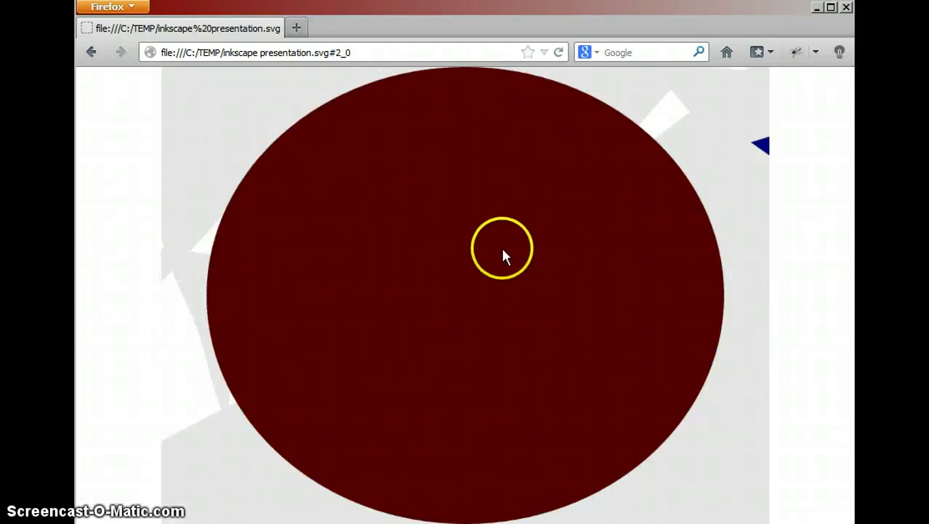
click(491, 251)
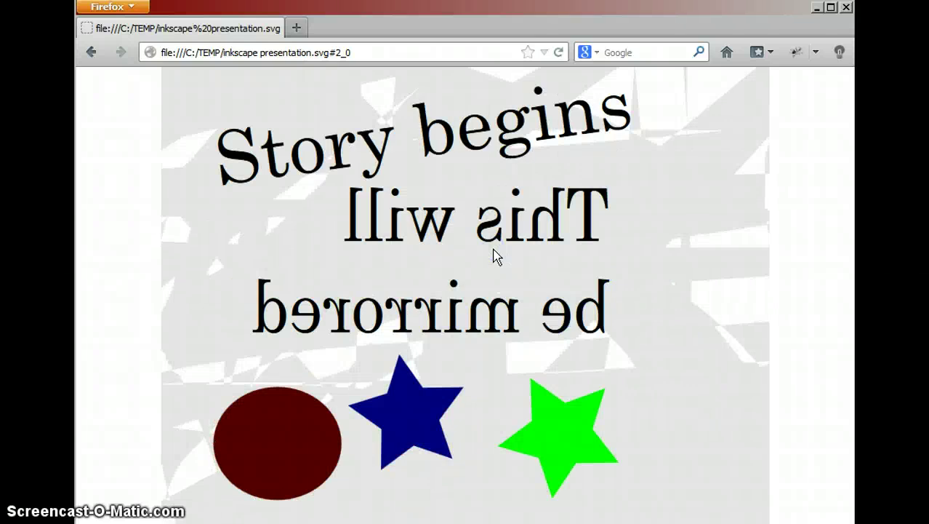
click(494, 255)
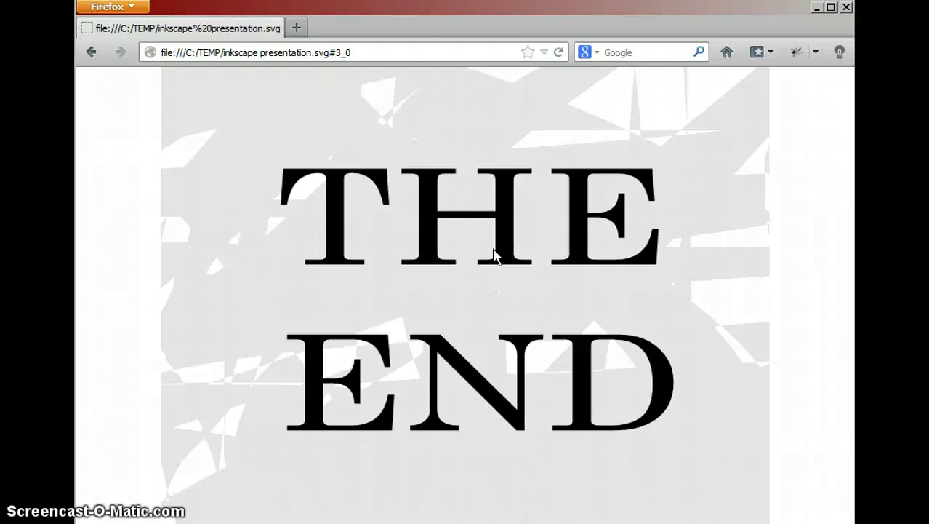
click(499, 241)
key(alt+Tab)
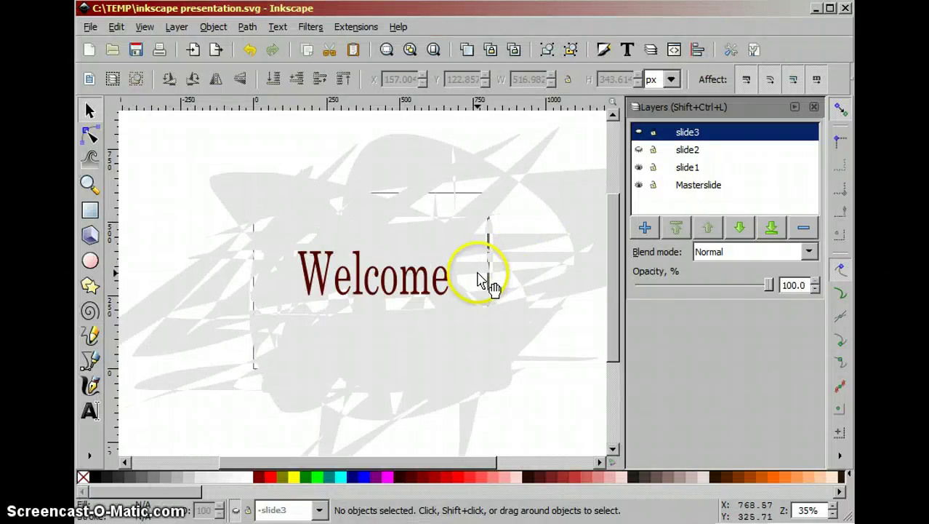
- Make slide2 the current layer and draw a rectangle around its stars
click(643, 148)
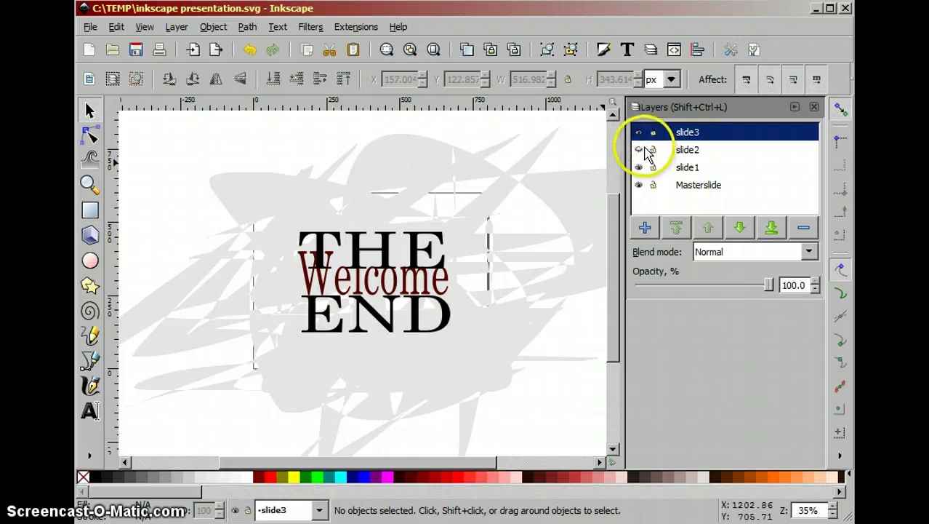
click(639, 149)
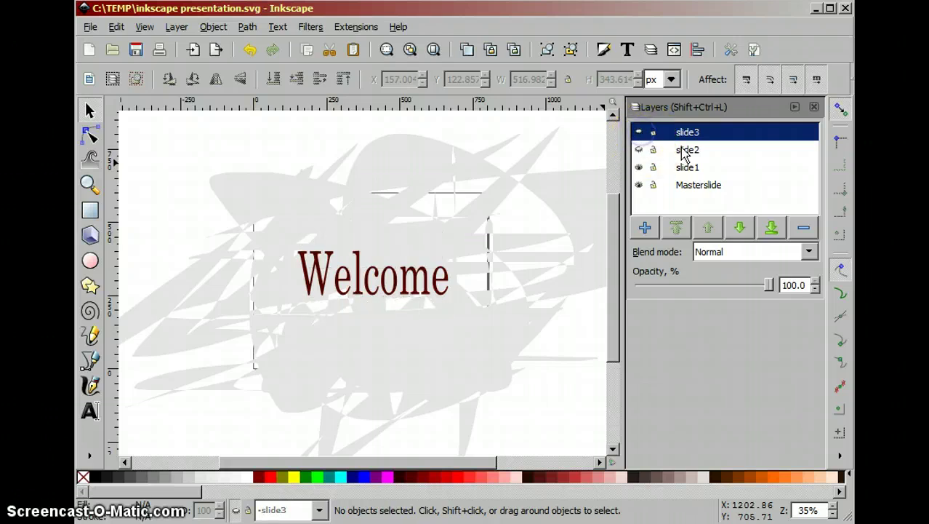
click(639, 167)
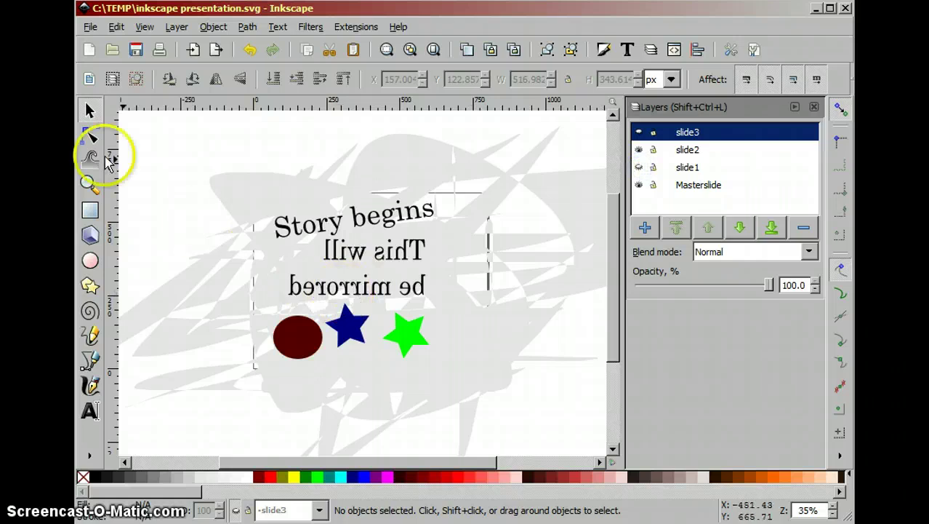
click(708, 158)
click(90, 211)
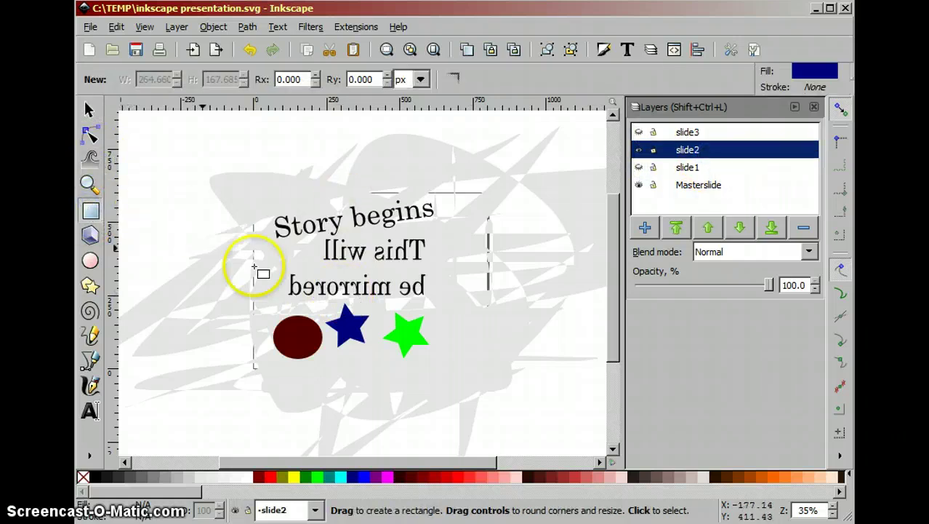
drag(325, 300, 446, 362)
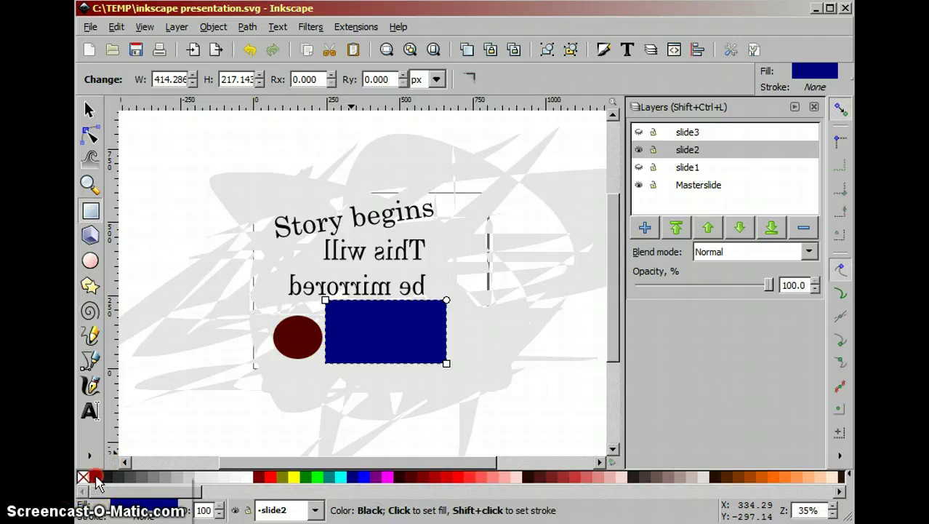
- Give the rectangle a black stroke and no fill so the stars show through
right_click(94, 477)
click(135, 497)
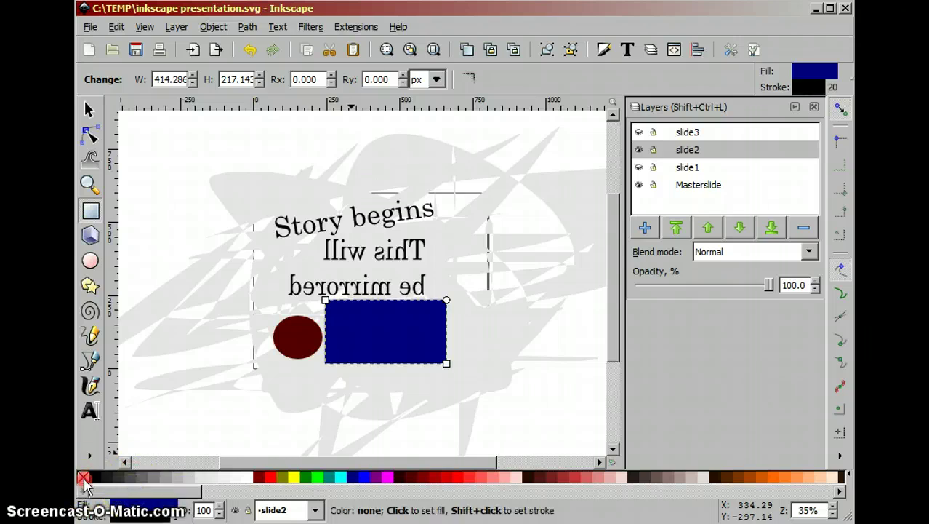
right_click(81, 480)
click(111, 492)
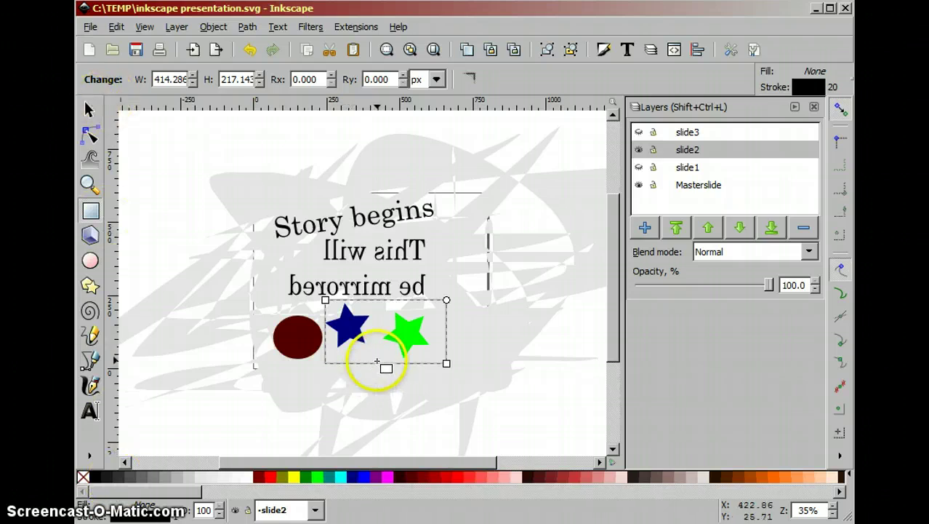
- Make the rectangle a JessyInk view with order 1, 2-second duration, kept afterwards, and save
click(353, 27)
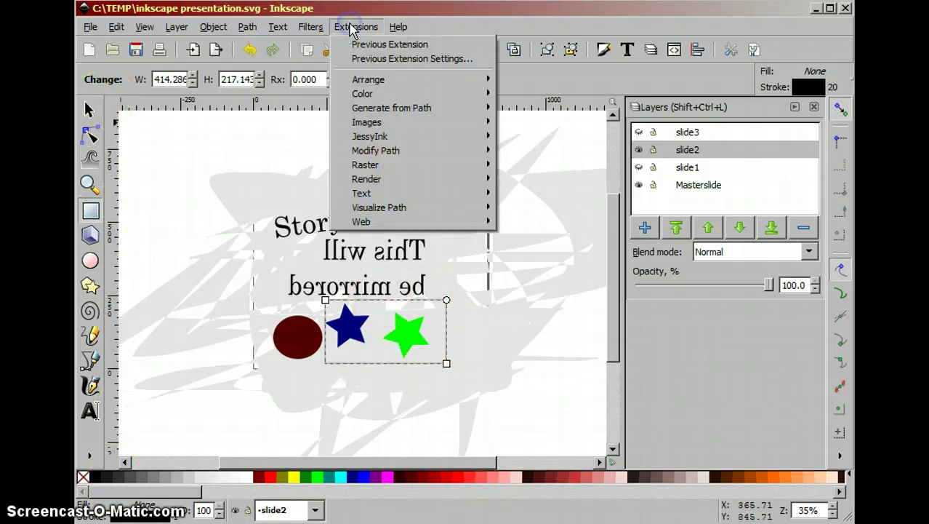
mouse_move(399, 136)
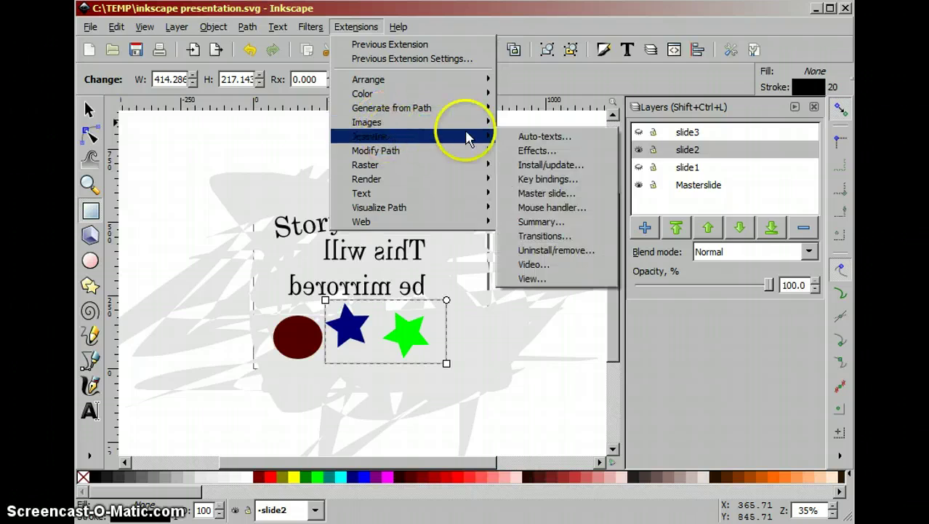
click(539, 279)
drag(556, 234, 512, 233)
click(554, 232)
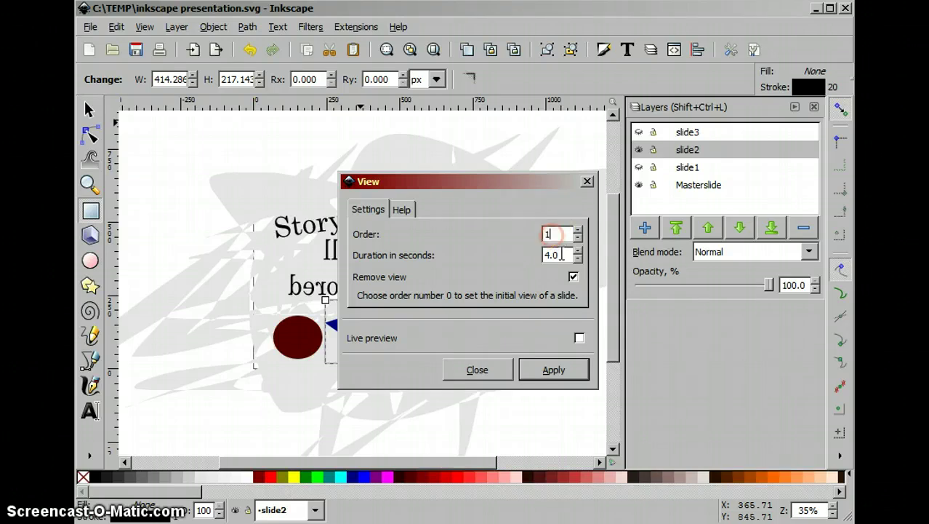
drag(562, 252, 537, 256)
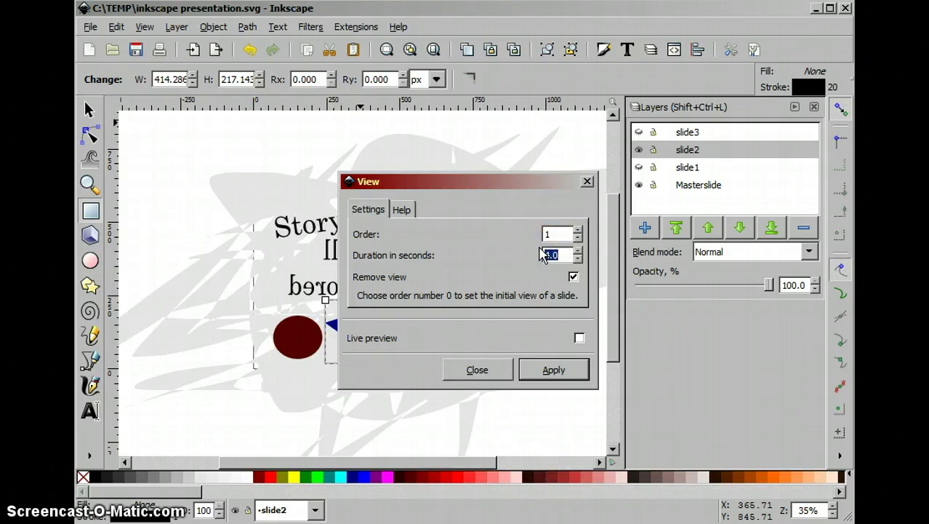
text(2)
click(573, 278)
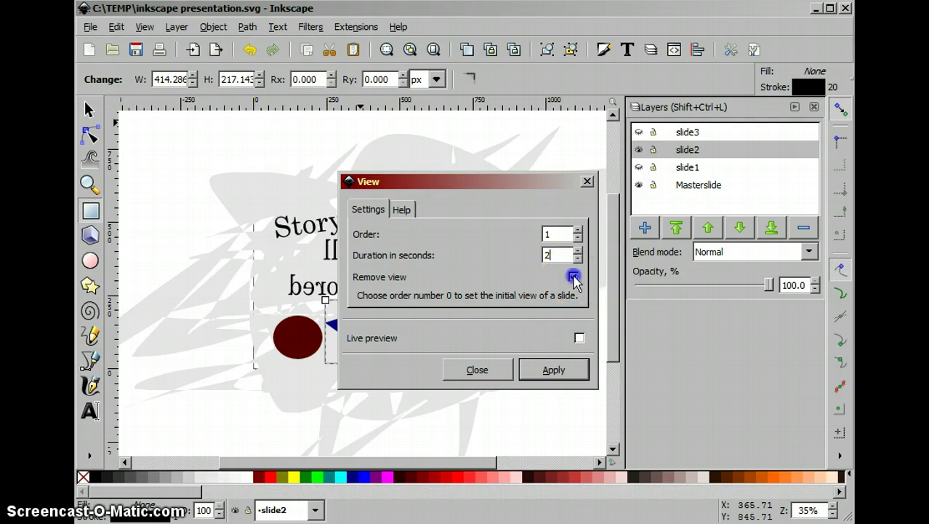
click(574, 277)
click(555, 372)
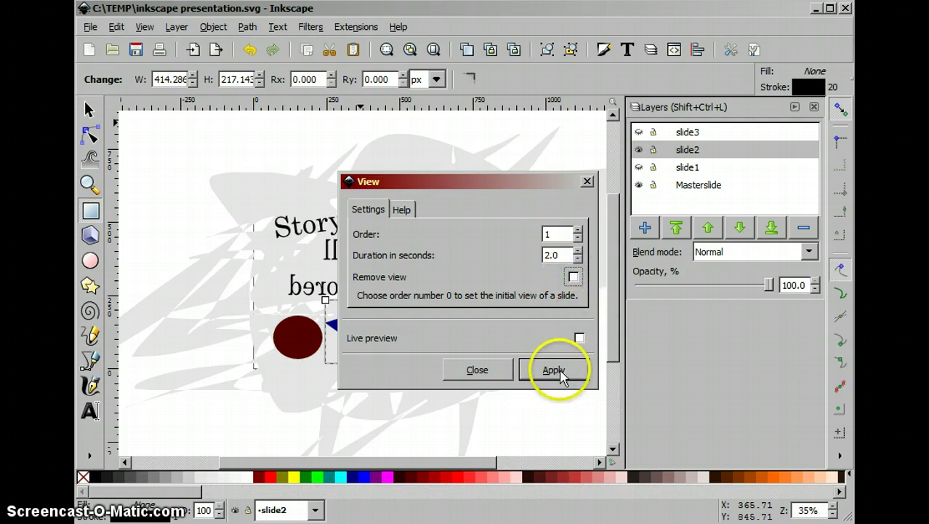
click(477, 369)
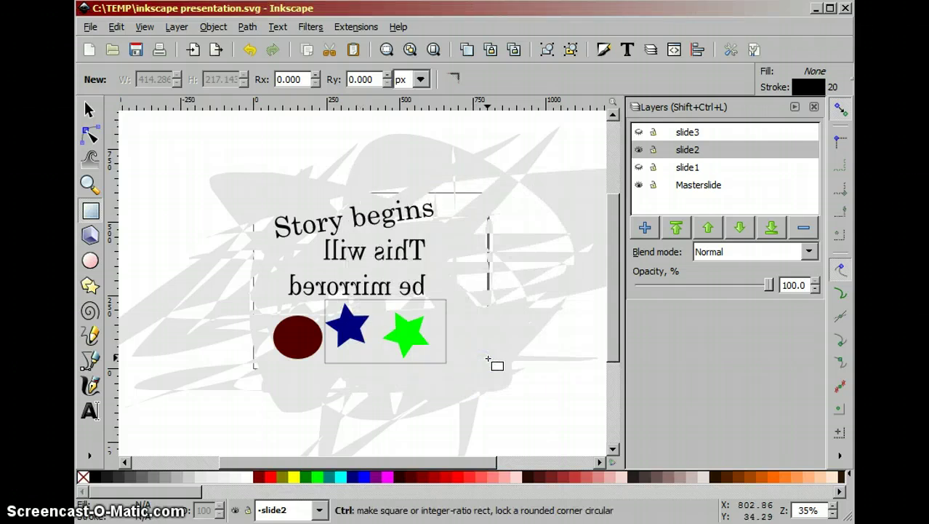
key(ctrl+s)
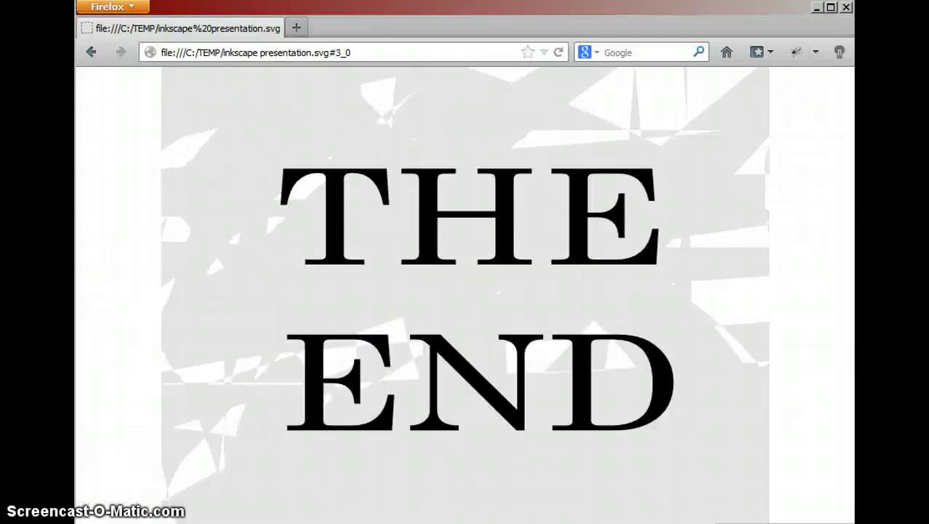
- Step through Welcome, Story begins, the stars view and THE END with arrow keys in Firefox
click(373, 76)
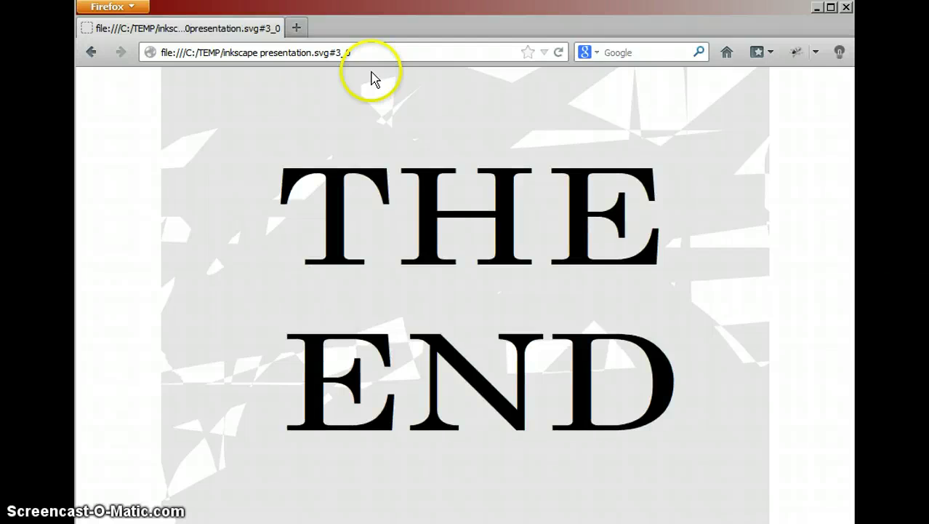
key(Left)
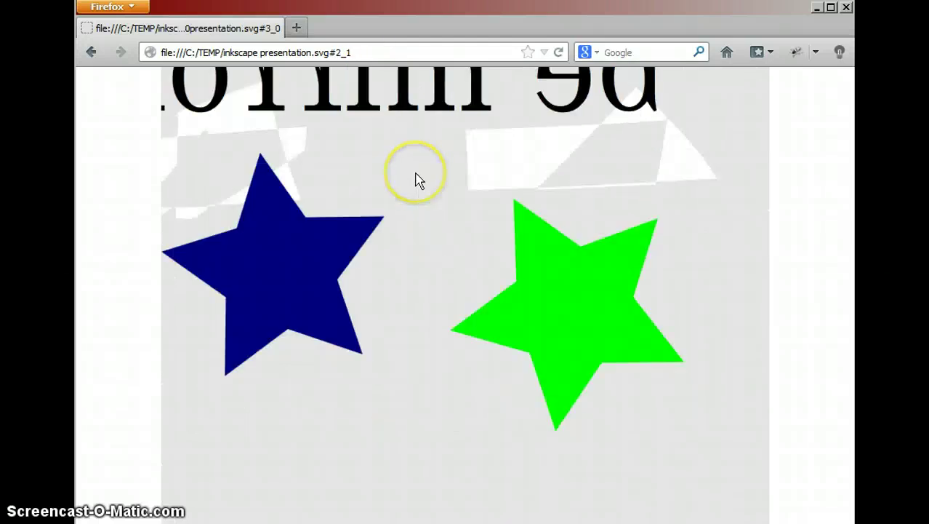
key(Left)
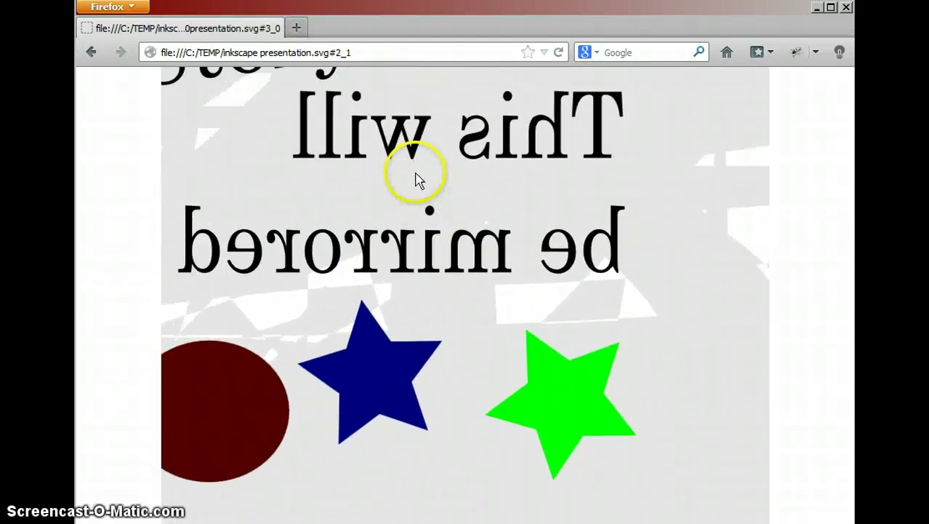
key(Left)
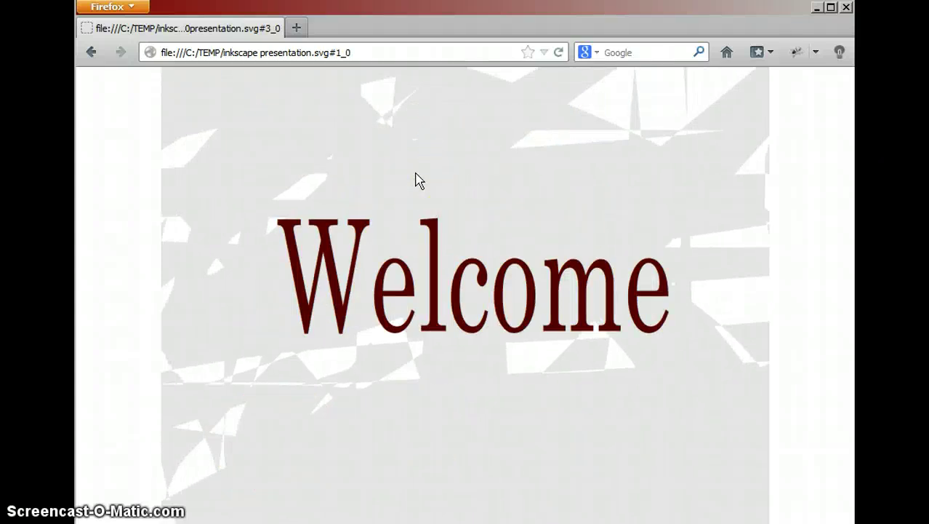
key(Right)
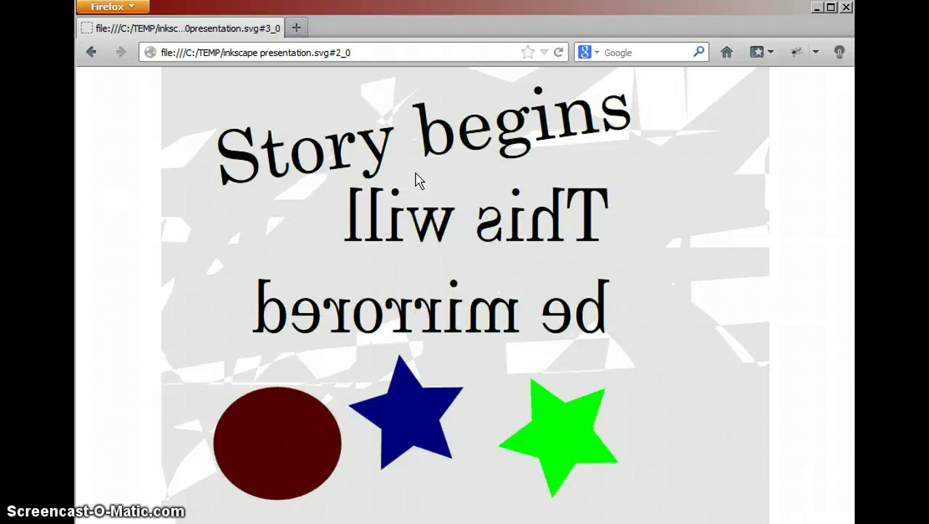
key(Right)
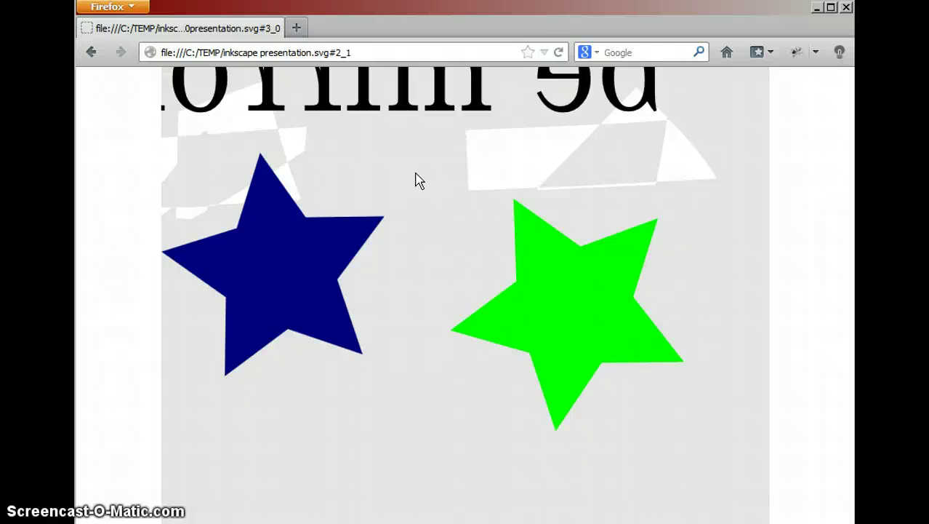
key(Right)
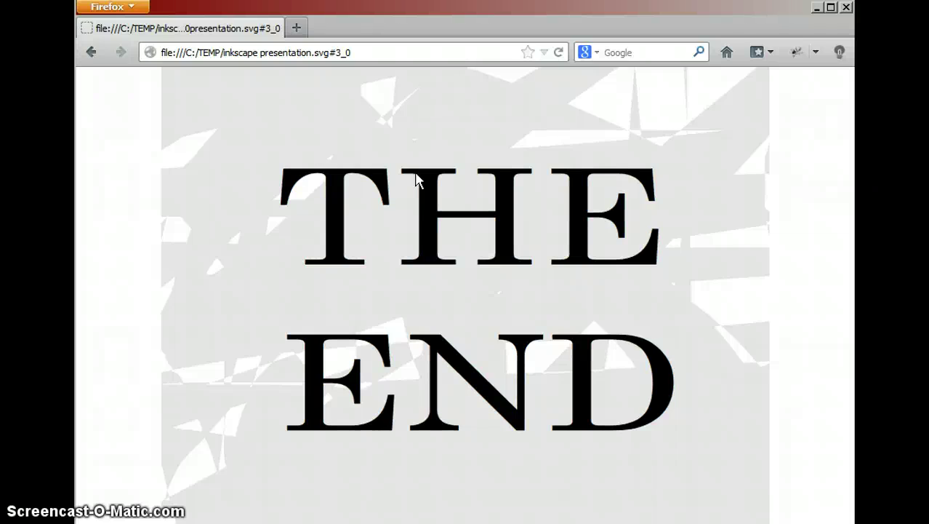
key(Left)
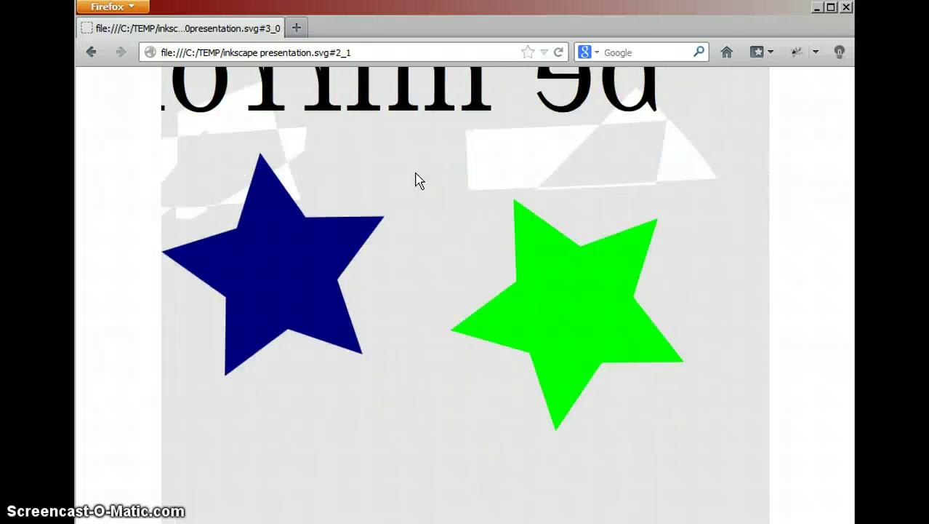
- Zoom into the dark-red circle and the green star, then out to the slide overview
drag(411, 181, 733, 268)
click(369, 170)
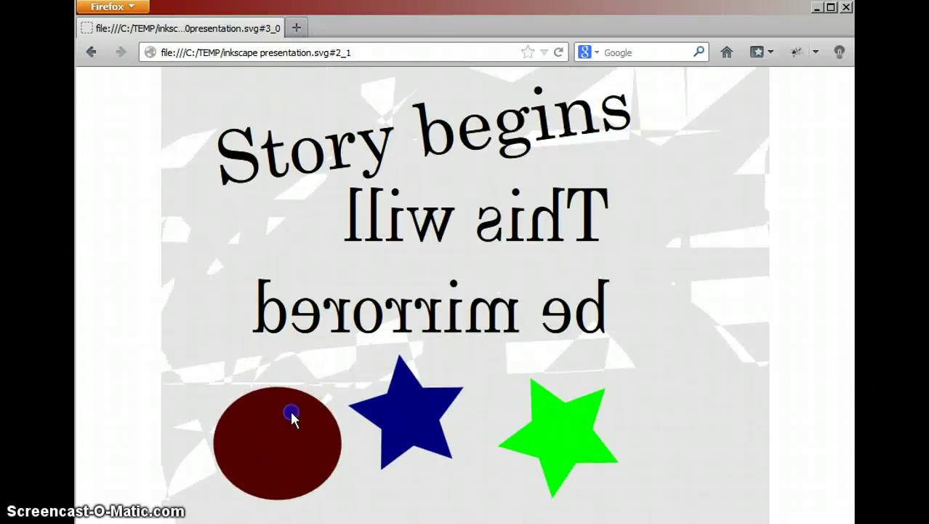
click(291, 411)
click(684, 152)
click(475, 147)
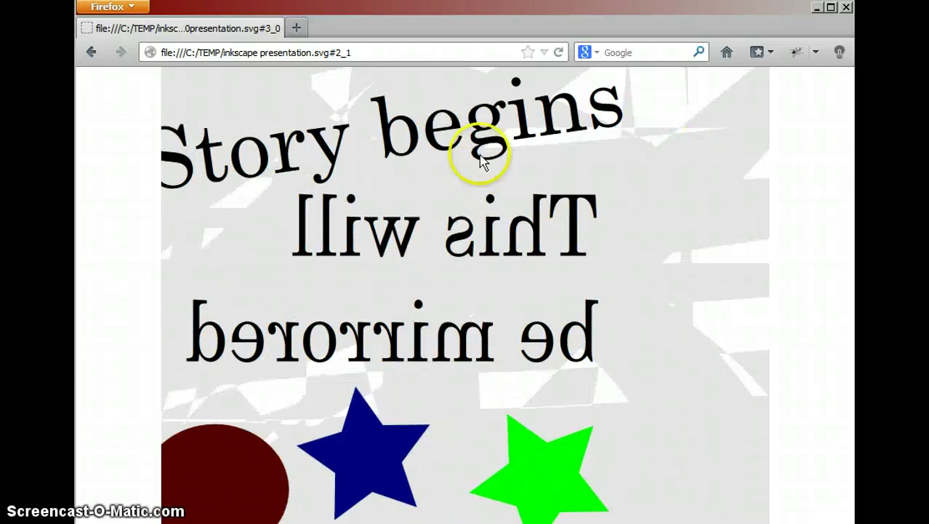
click(368, 146)
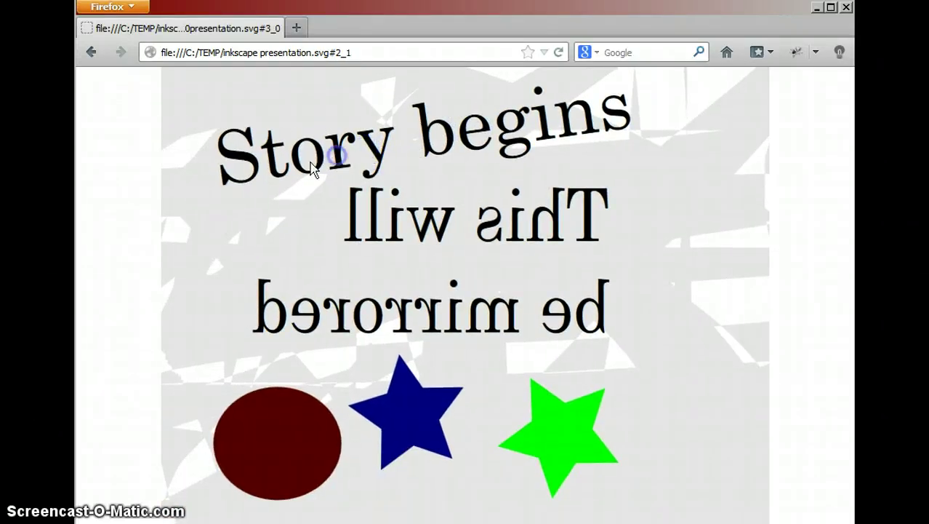
click(247, 152)
click(547, 430)
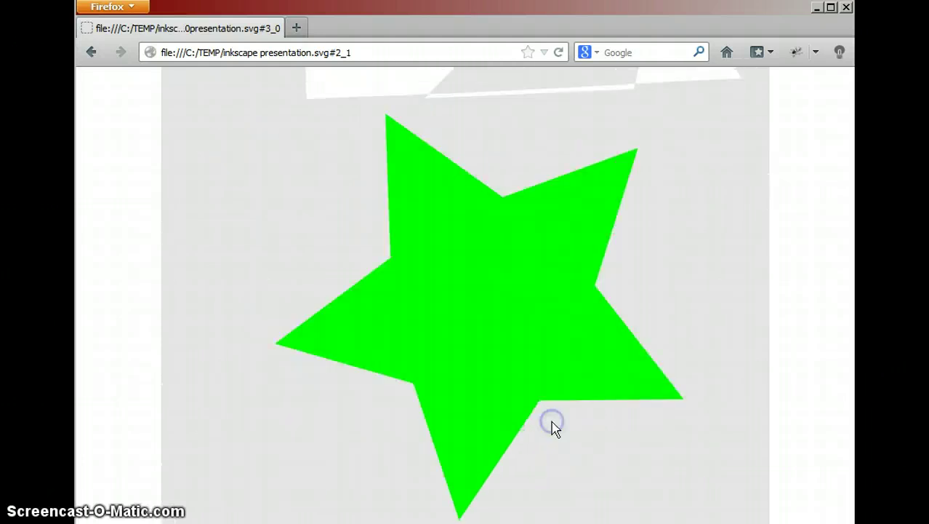
click(485, 366)
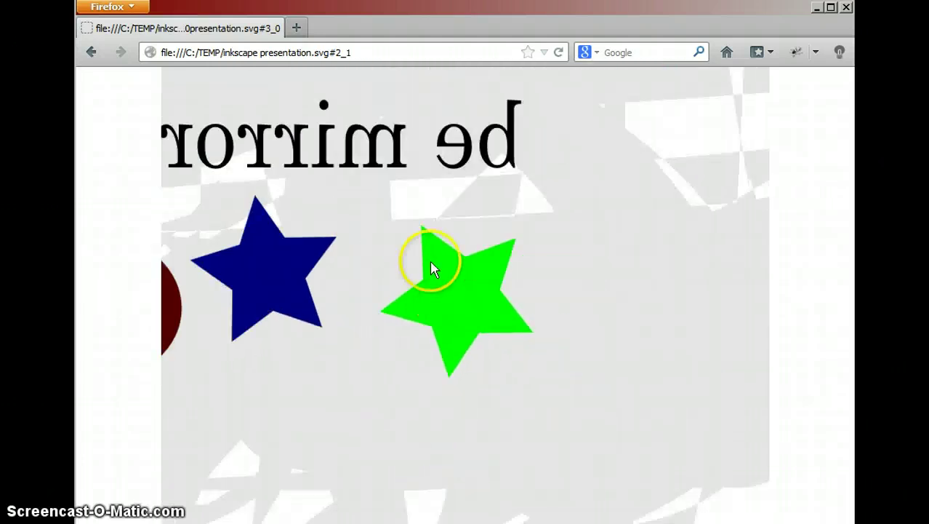
click(417, 226)
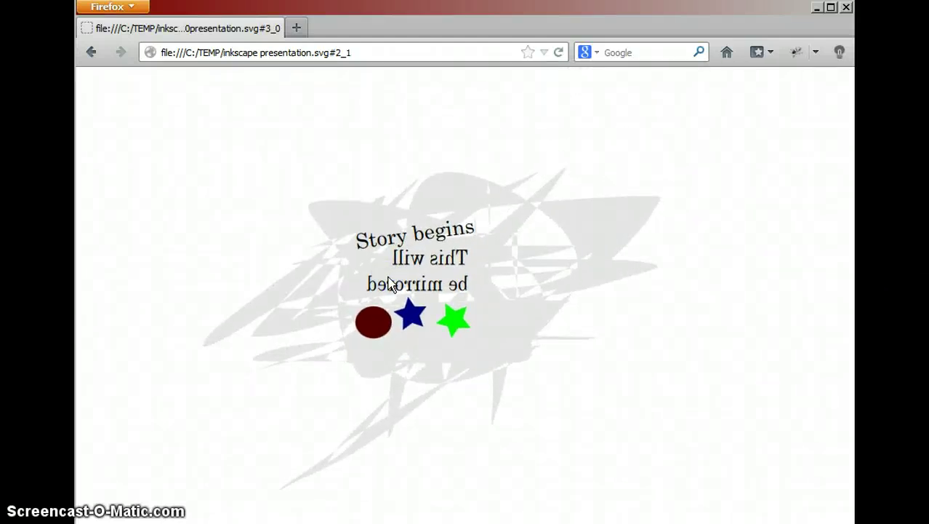
- Return to Inkscape and open the JessyInk extensions menu, closing it without choosing anything
key(alt+Tab)
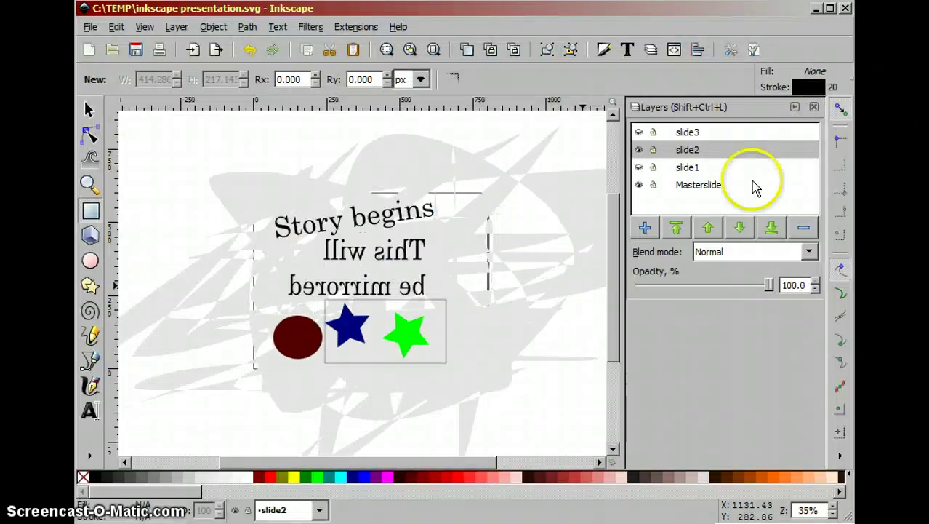
click(355, 27)
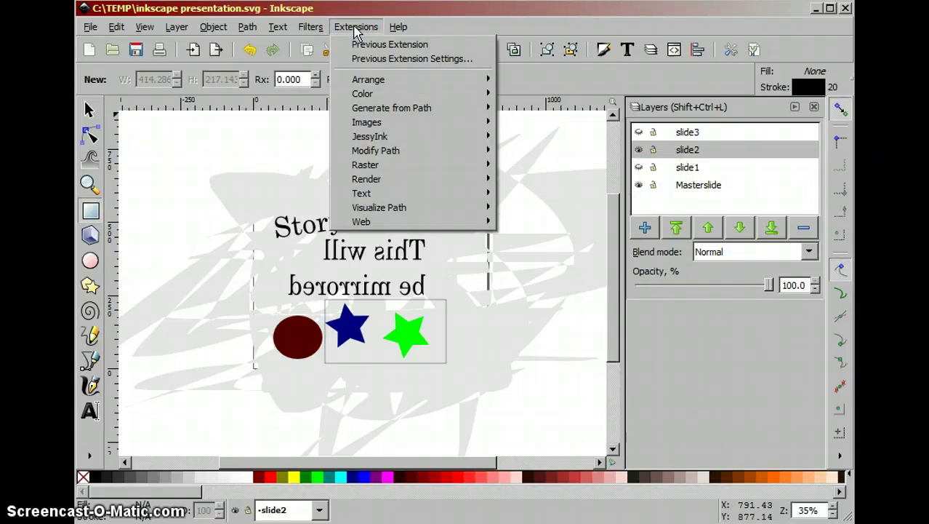
mouse_move(411, 141)
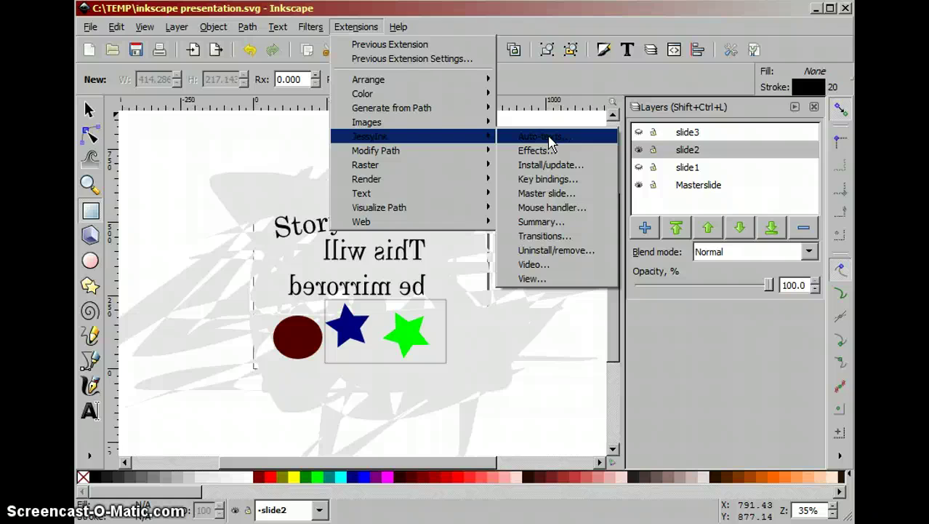
click(529, 22)
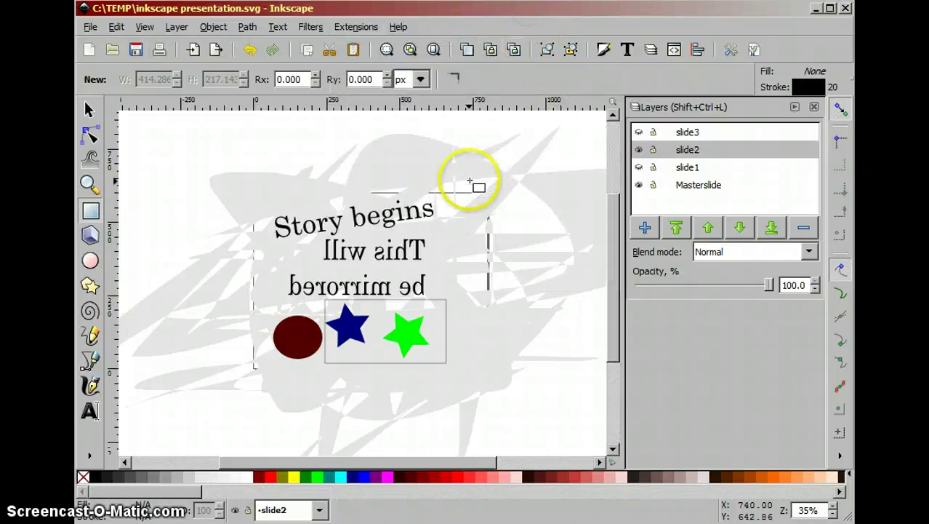